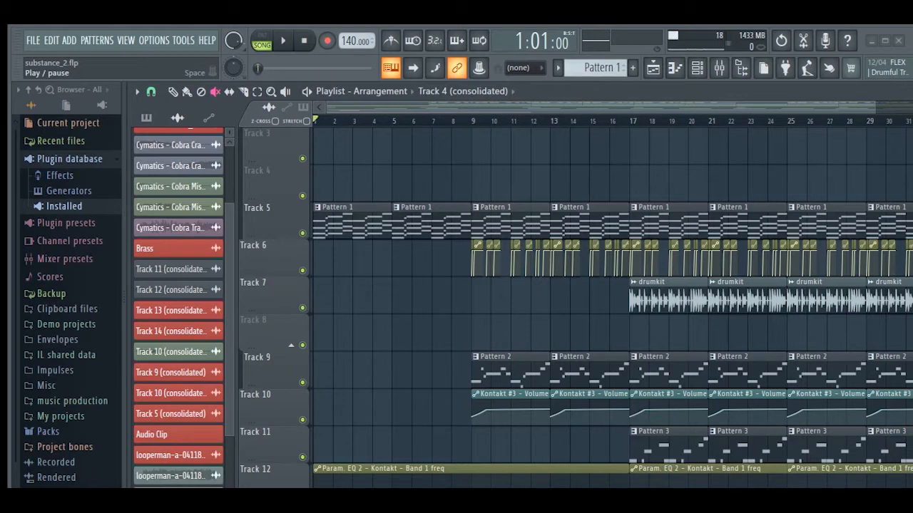
- Play the song from the start, from about bar 9 and from just before bar 17, and stop playback
left_click(282, 41)
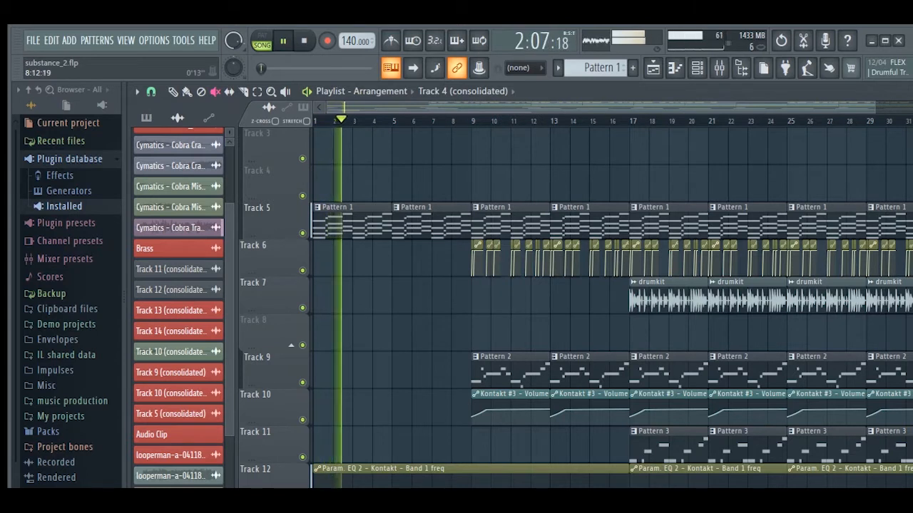
left_click(469, 121)
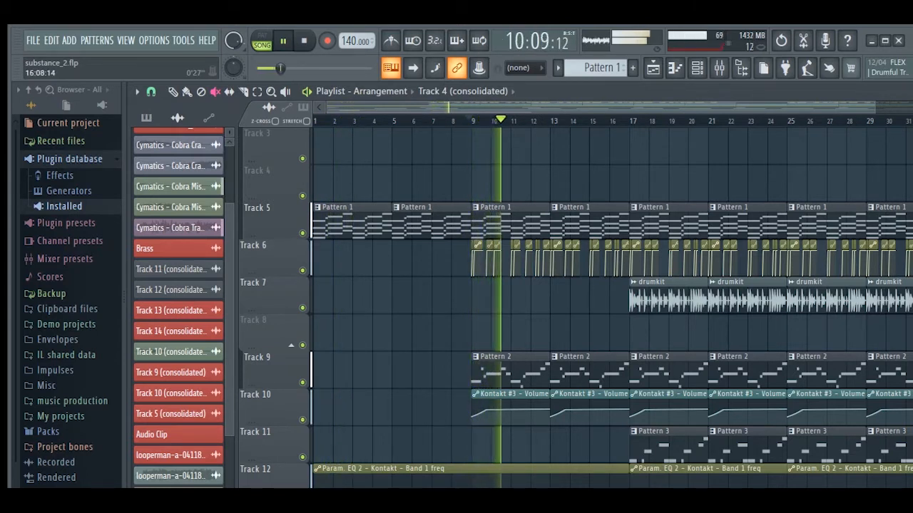
left_click(620, 121)
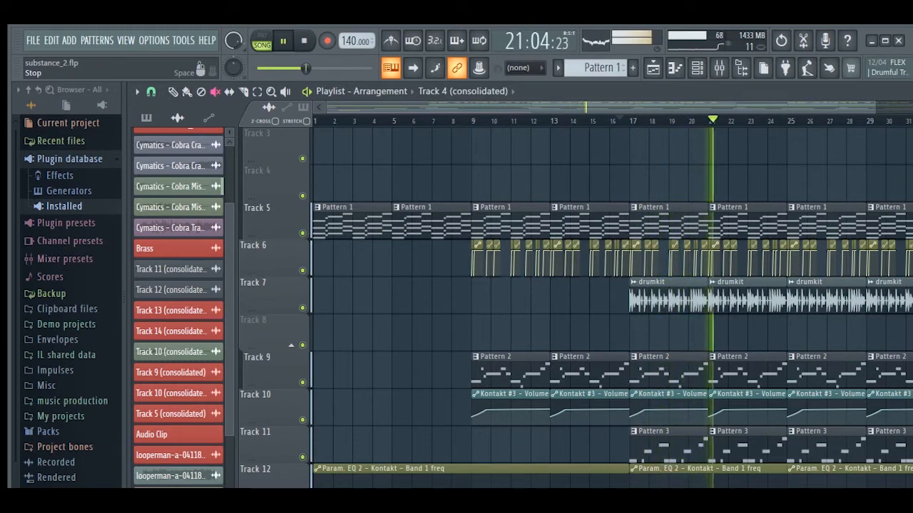
left_click(304, 40)
- Open the Channel rack and set its channel filter to show all channels
left_click(698, 68)
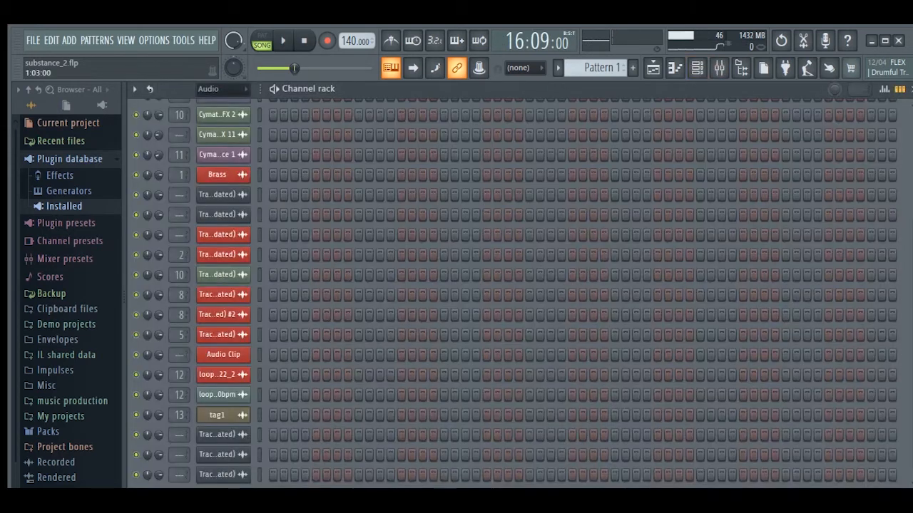
scroll(514, 292, "up", 5)
scroll(223, 260, "down", 6)
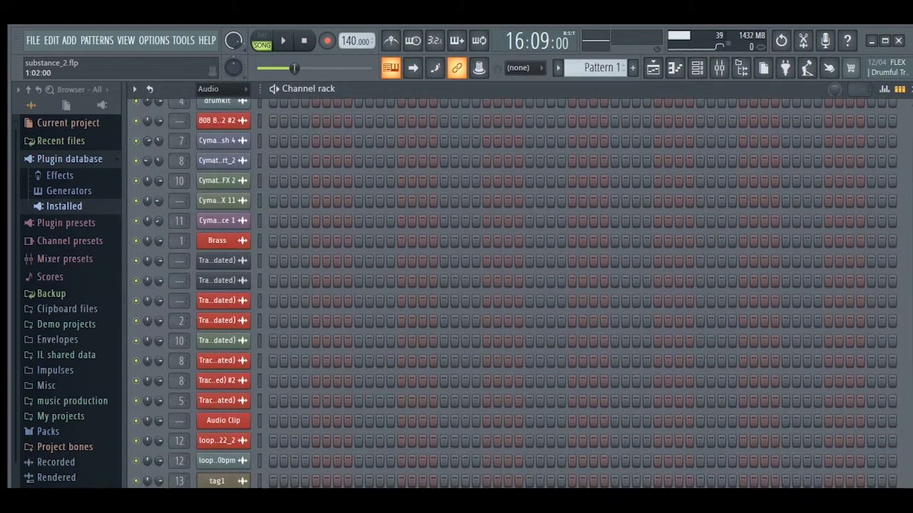
left_click(213, 88)
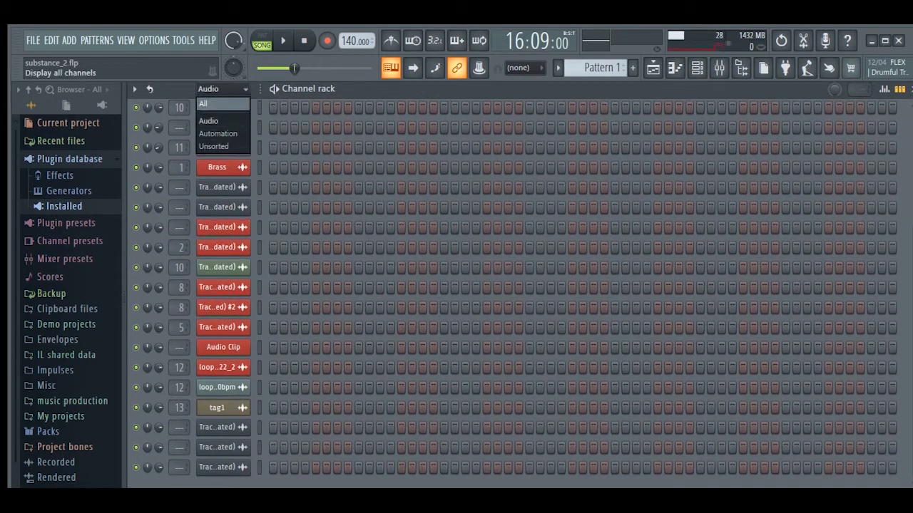
left_click(203, 104)
scroll(160, 378, "up", 10)
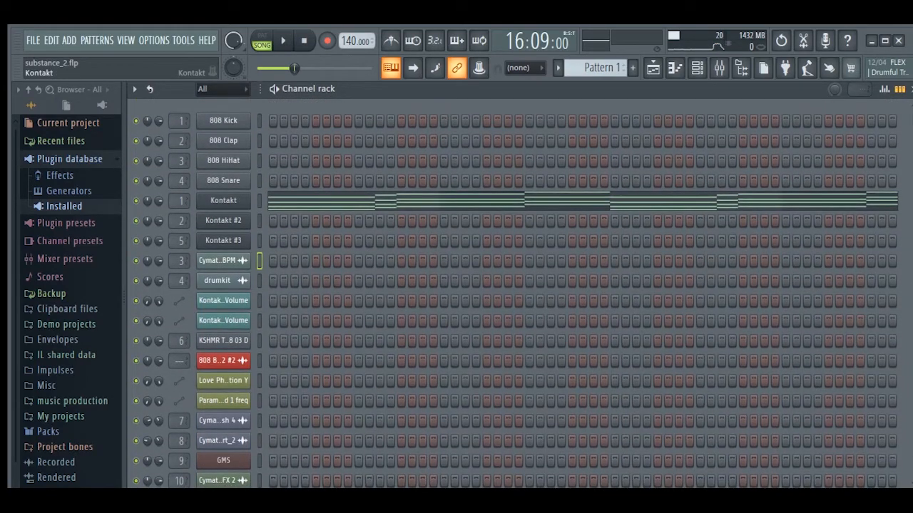
- Inspect the instrument loaded in the first Kontakt channel, and audition Pattern 1 in pattern mode
left_click(223, 201)
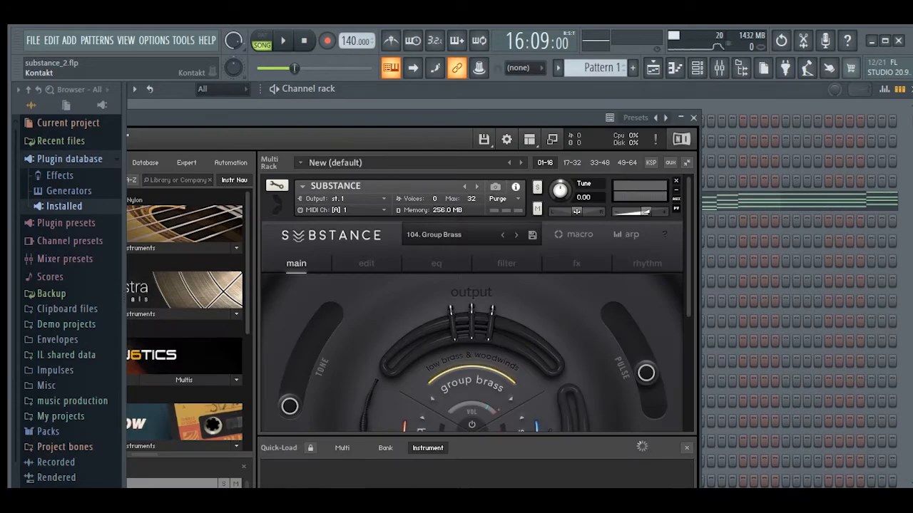
left_click(692, 117)
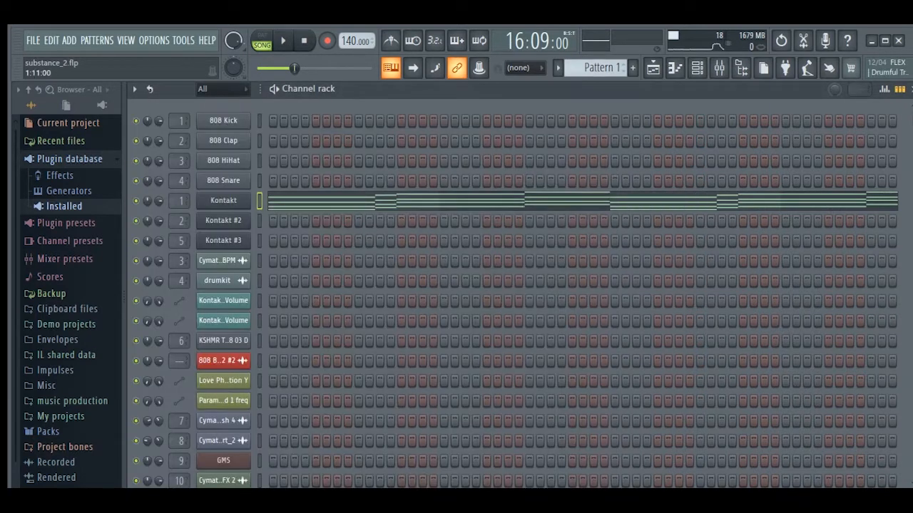
left_click(261, 44)
key("space")
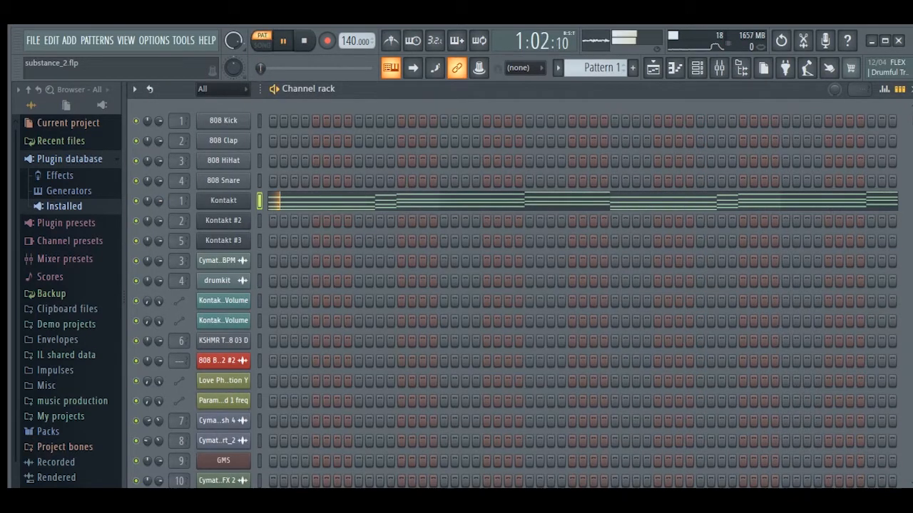
key("space")
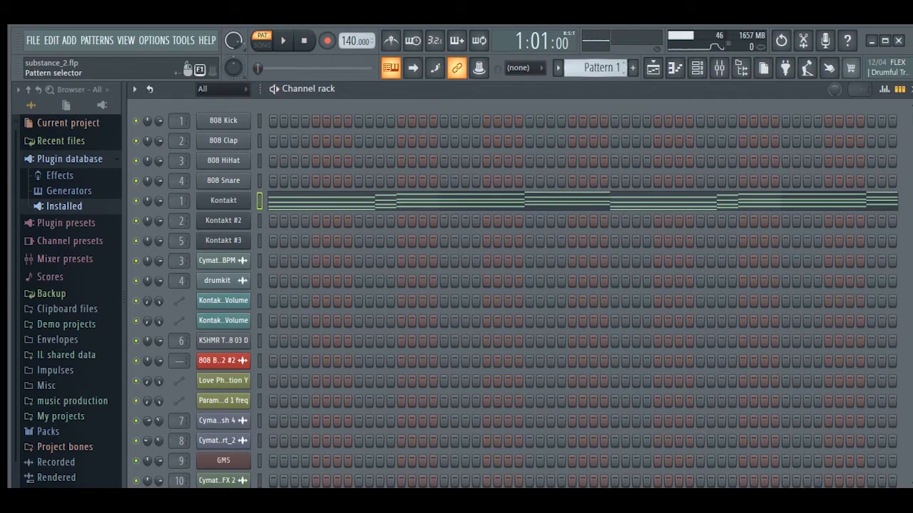
- Select Pattern 2 and inspect the instrument loaded in its Kontakt #3 channel
scroll(597, 68, "down", 2)
scroll(596, 67, "up", 1)
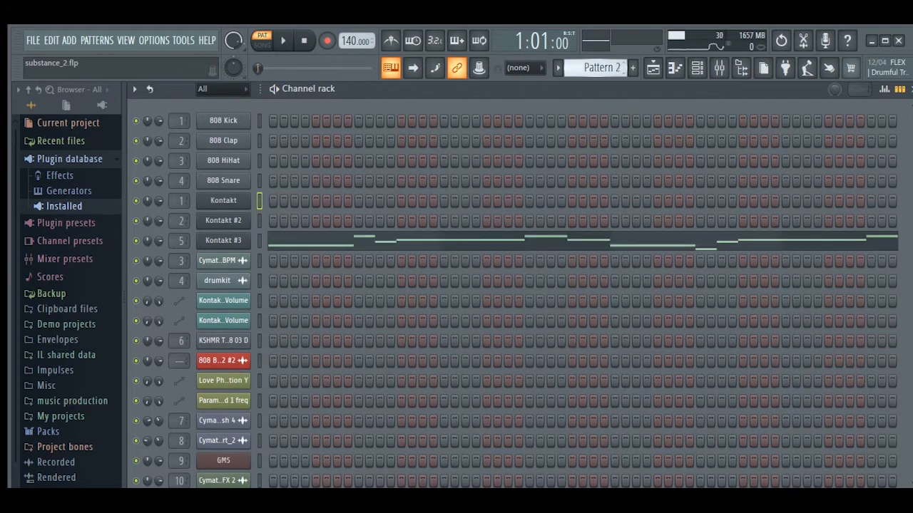
left_click(224, 241)
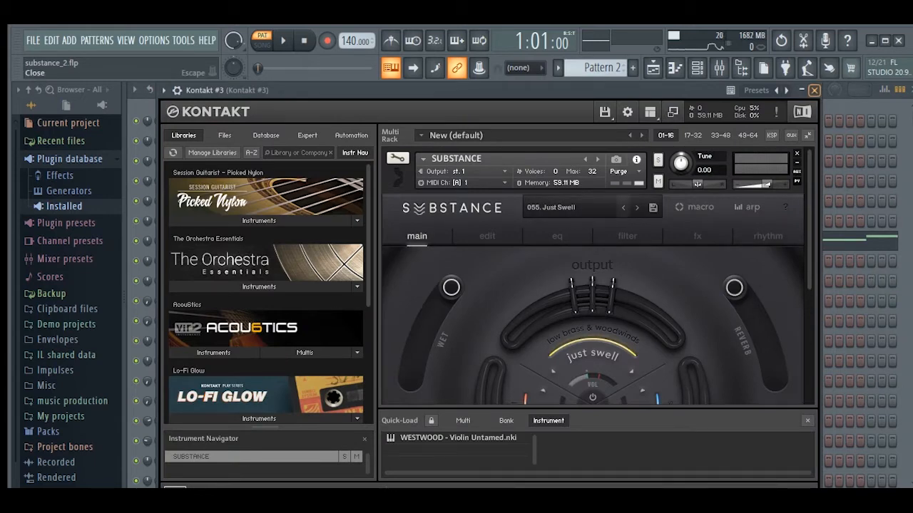
left_click(814, 90)
- Open the Playlist and look over the tracks and clips in the arrangement
left_click(653, 67)
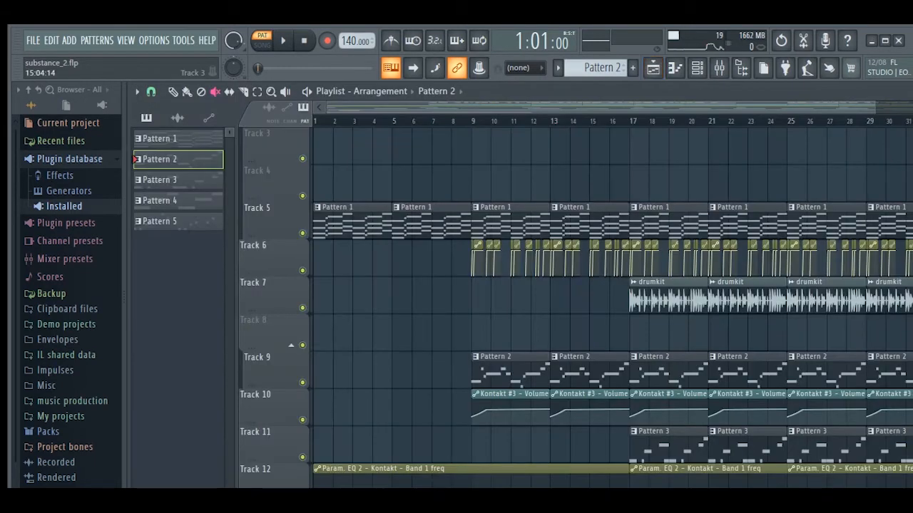
scroll(556, 185, "down", 3)
scroll(557, 185, "down", 3)
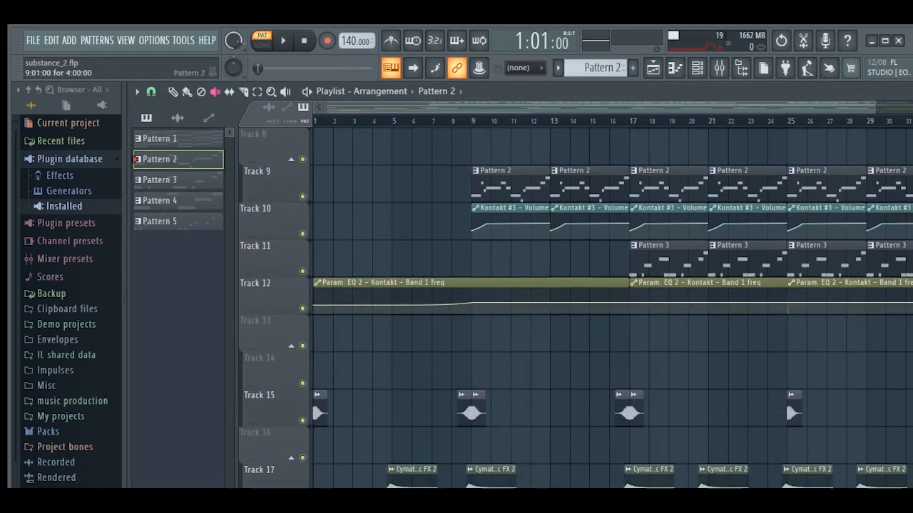
scroll(556, 185, "up", 7)
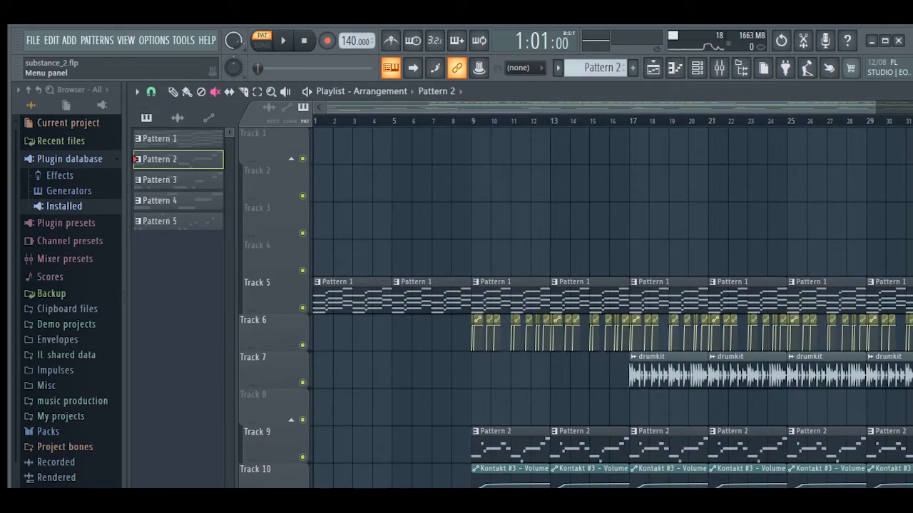
- Set the FL Studio ASIO buffer length to 1024 in the audio settings
left_click(154, 40)
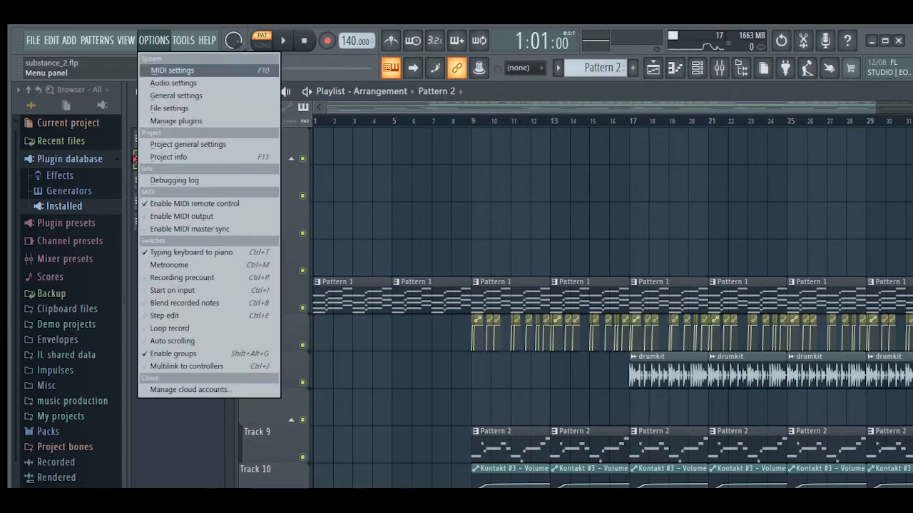
left_click(154, 40)
left_click(154, 39)
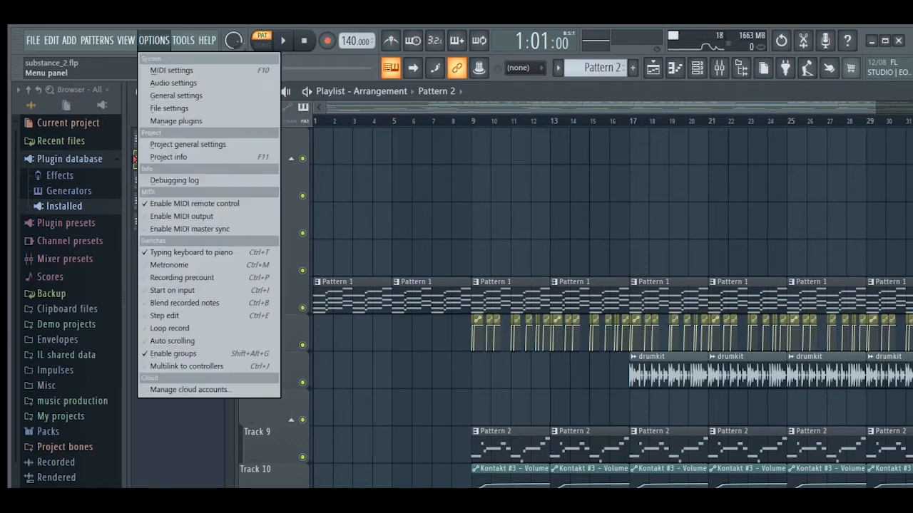
left_click(174, 82)
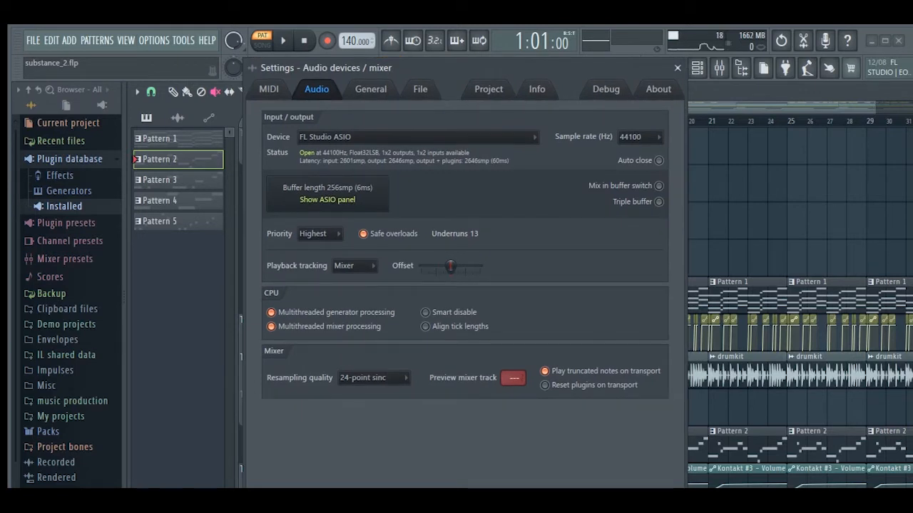
left_click(327, 199)
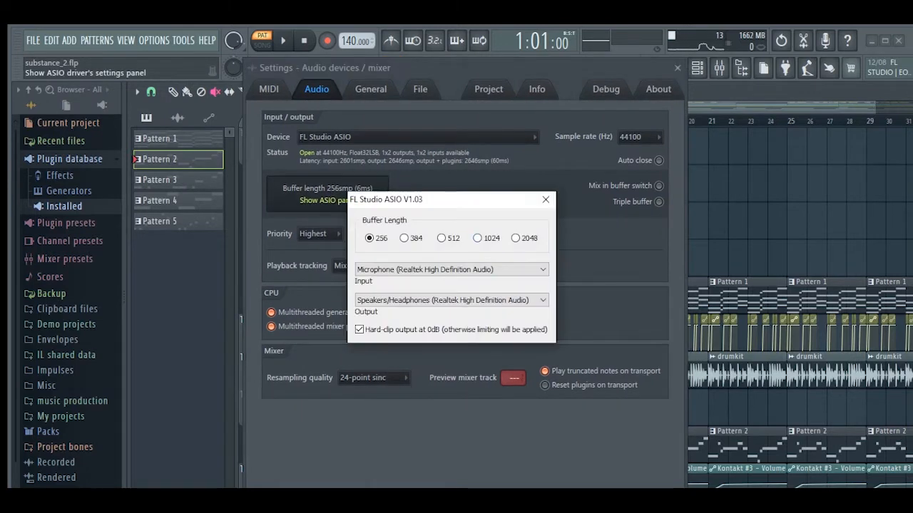
left_click(478, 239)
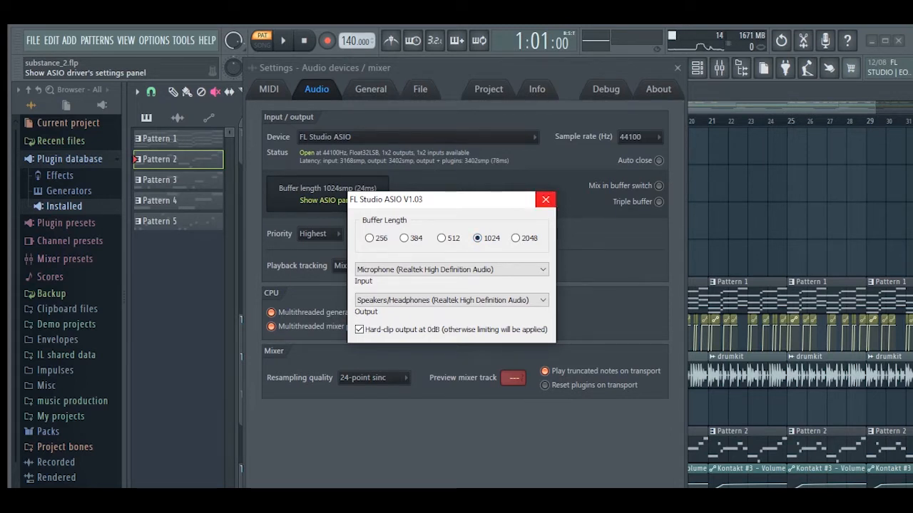
left_click(545, 199)
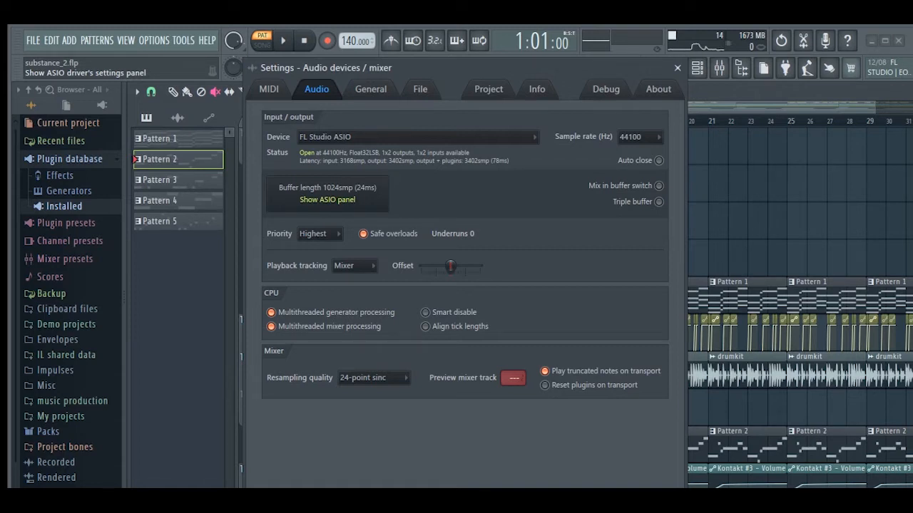
- Review the buffer length choices in the ASIO driver panel, and close the audio settings
left_click(327, 199)
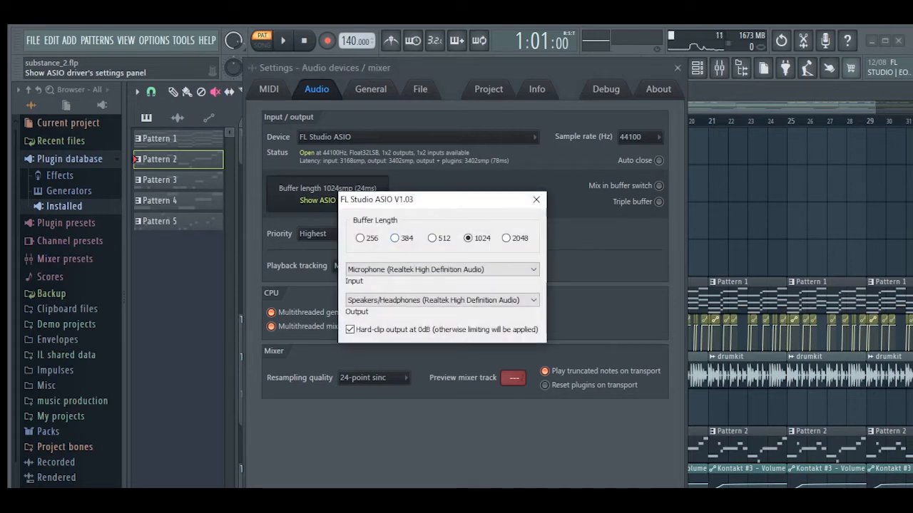
left_click(537, 199)
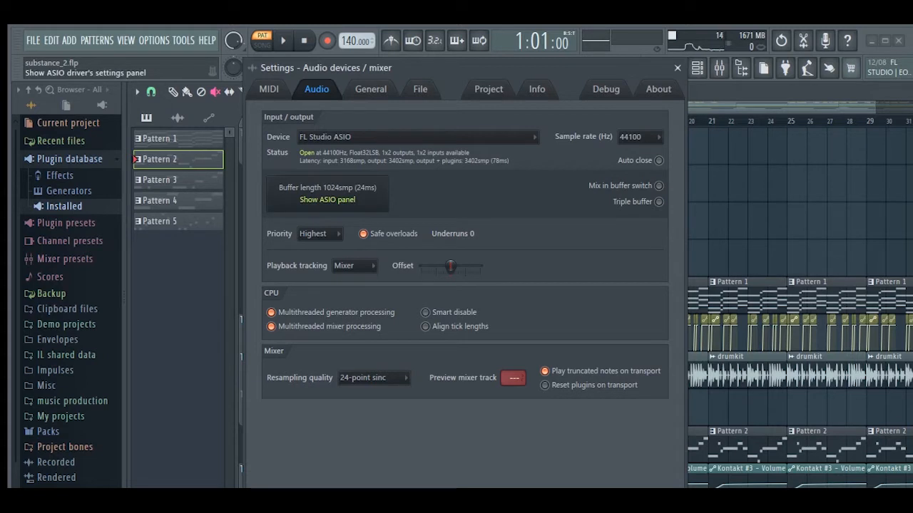
left_click(327, 200)
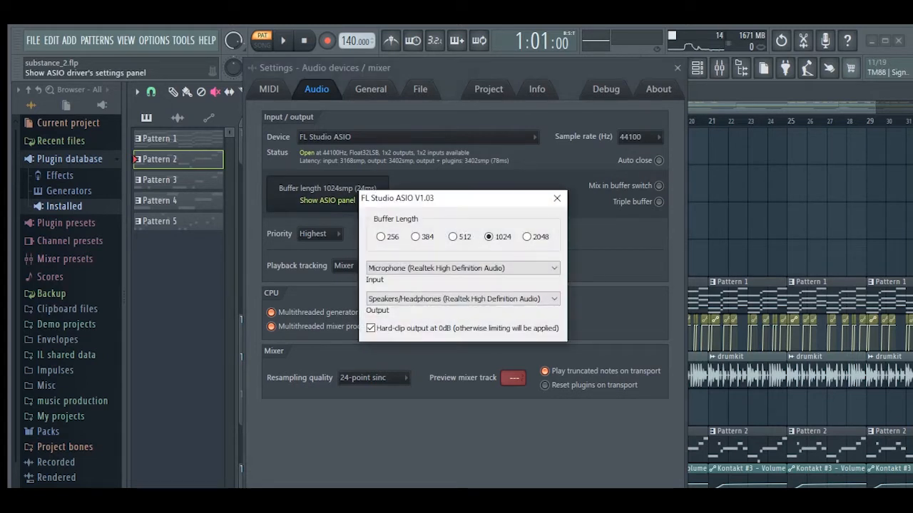
left_click(557, 197)
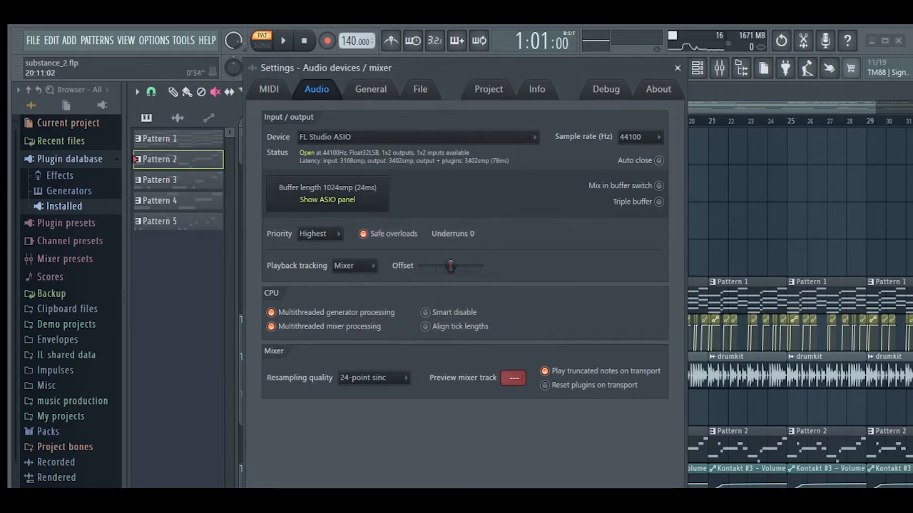
left_click(676, 68)
- Audition Pattern 2 briefly, and play the arrangement in song mode from about bar 9 and bar 17
left_click(283, 41)
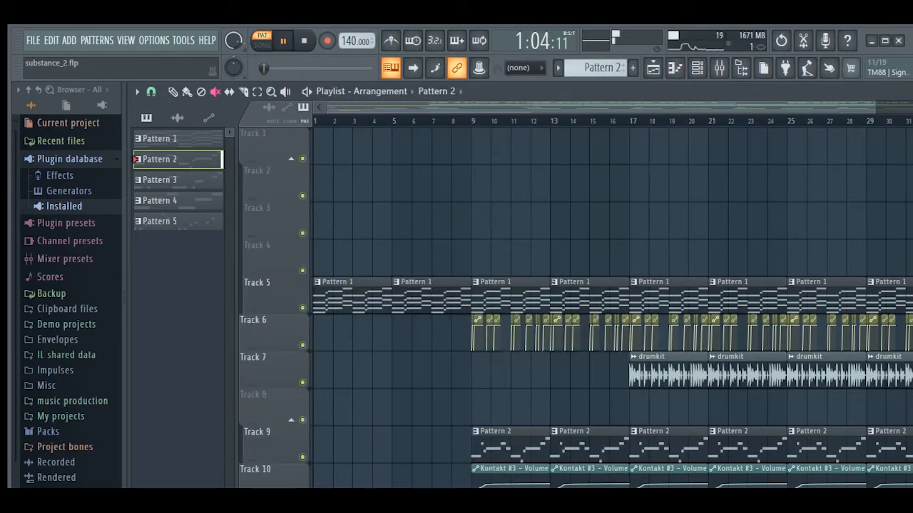
left_click(305, 41)
left_click(262, 40)
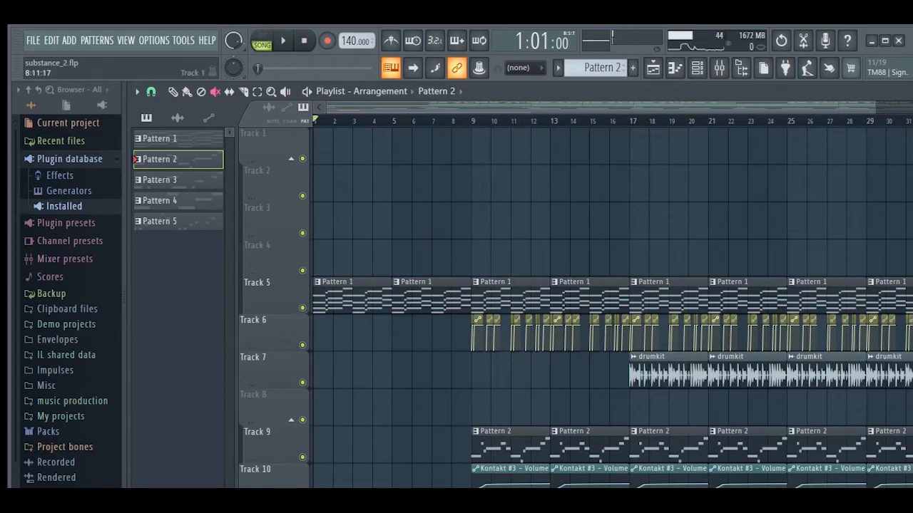
left_click(475, 120)
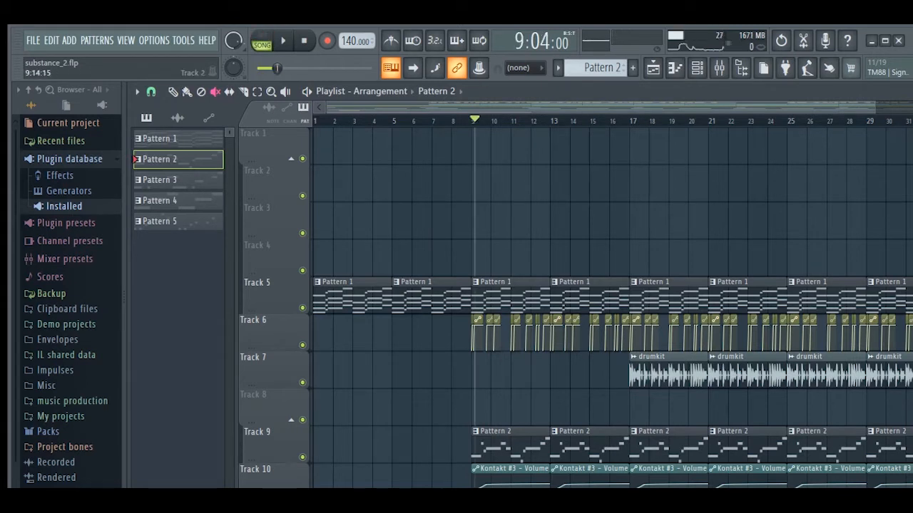
left_click(283, 41)
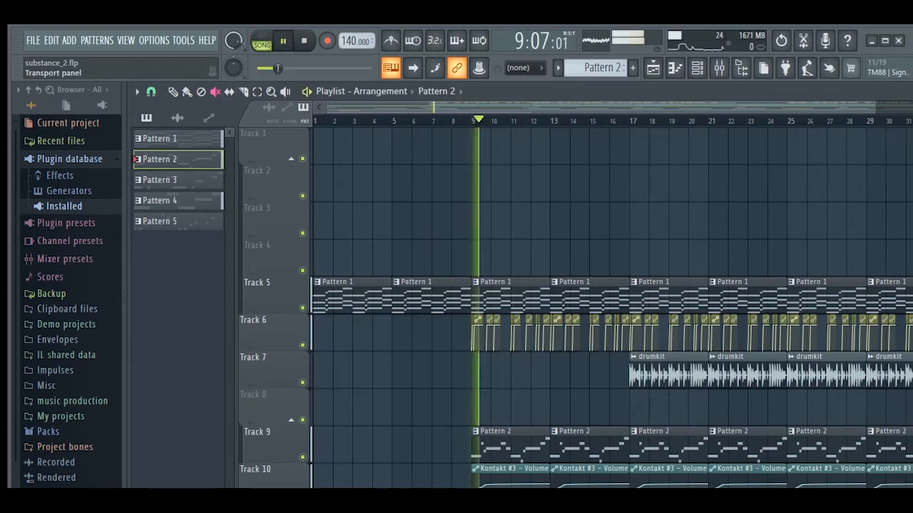
left_click(630, 121)
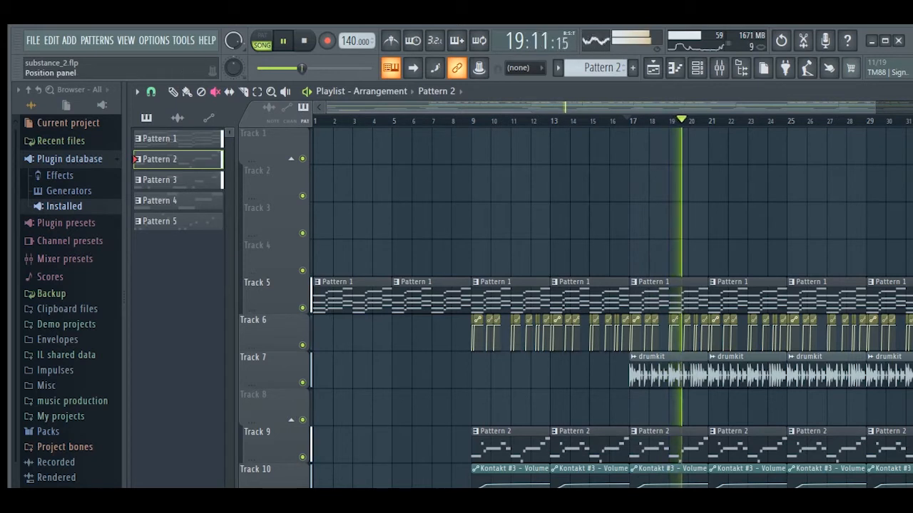
key("space")
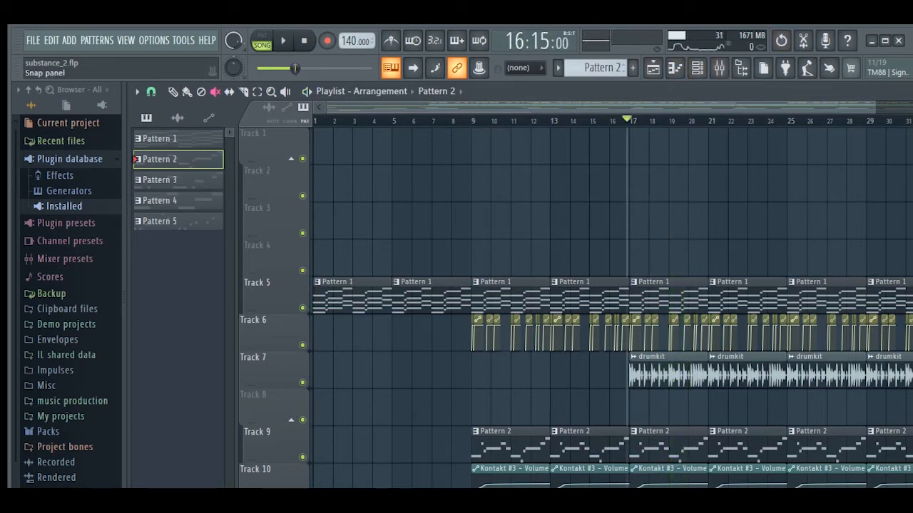
- Enable the Smart disable CPU option in the audio settings
left_click(154, 40)
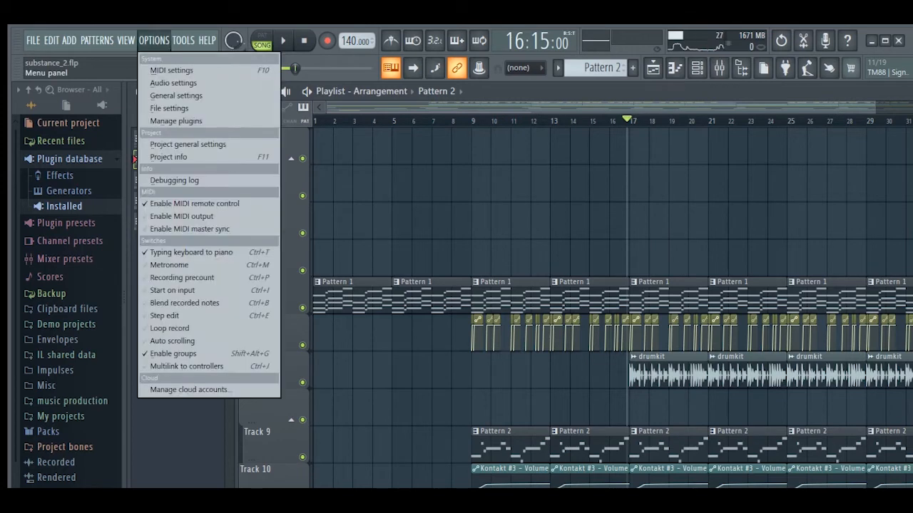
left_click(182, 80)
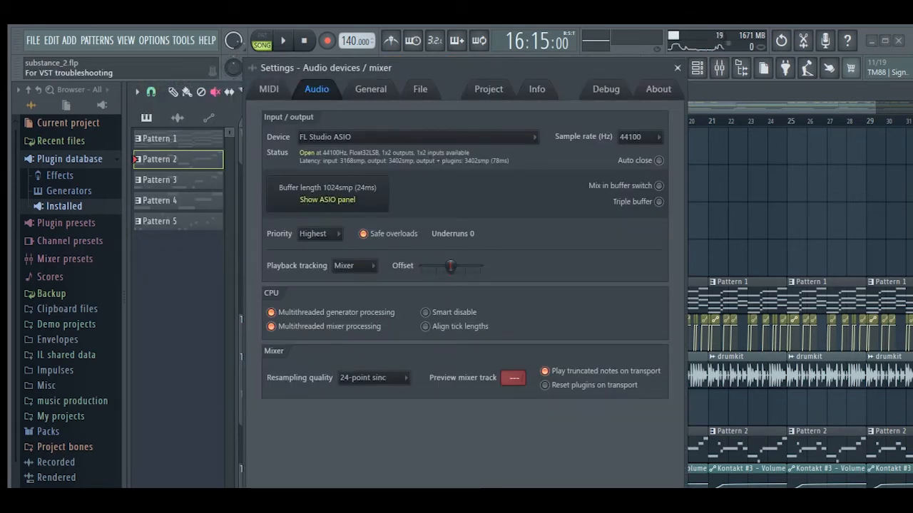
left_click(425, 313)
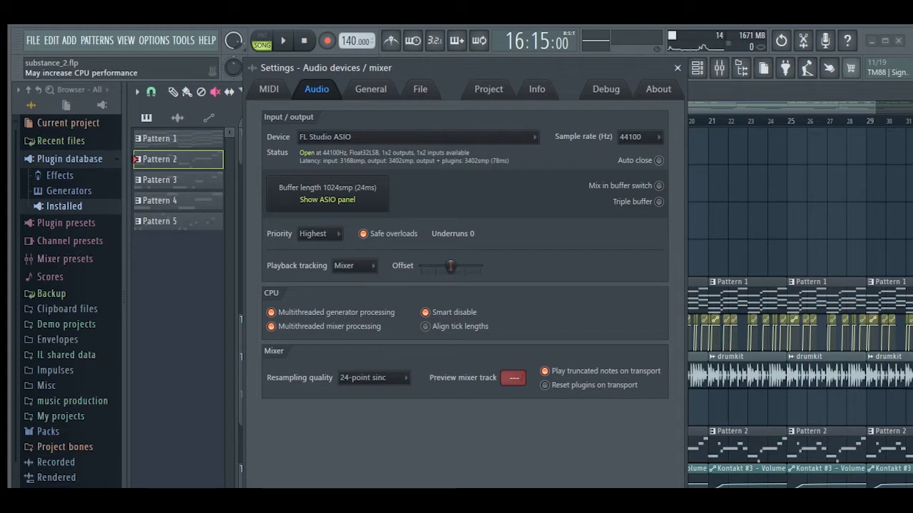
- Close the audio settings, and play the arrangement in song mode from about bar 17
left_click(678, 67)
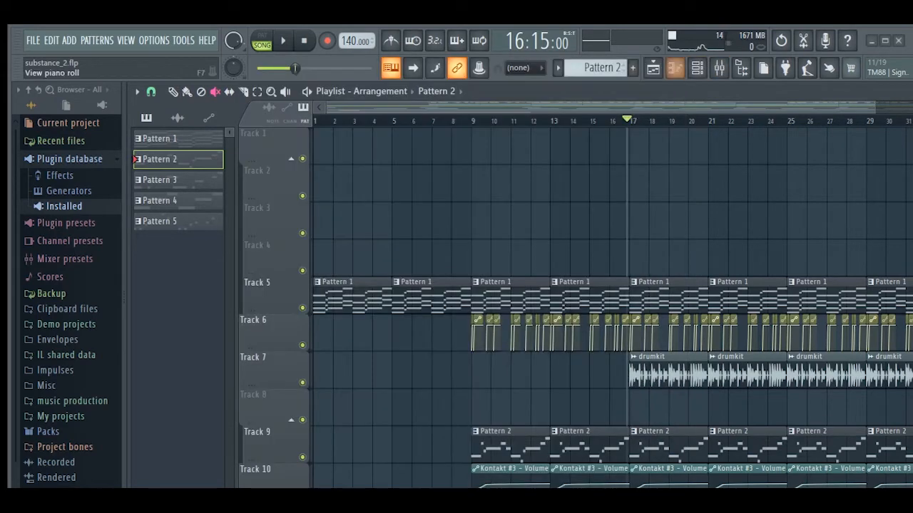
key("space")
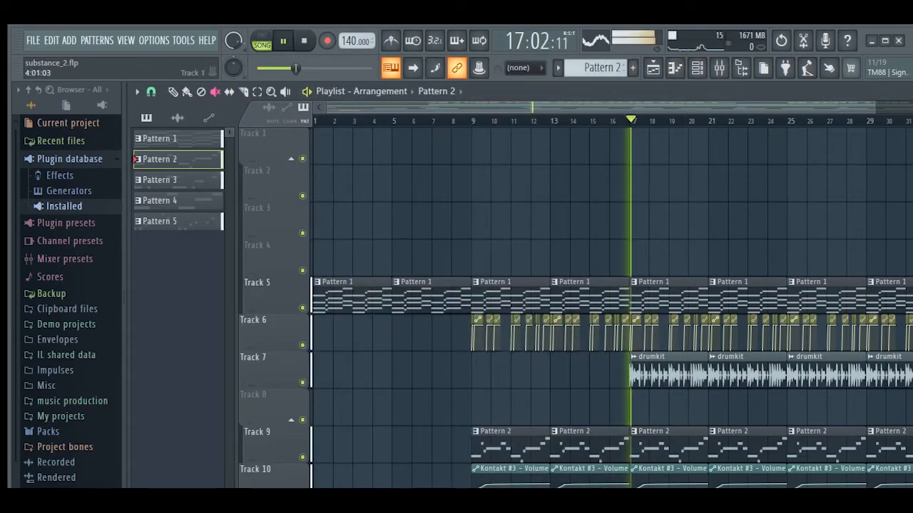
scroll(606, 307, "down", 1)
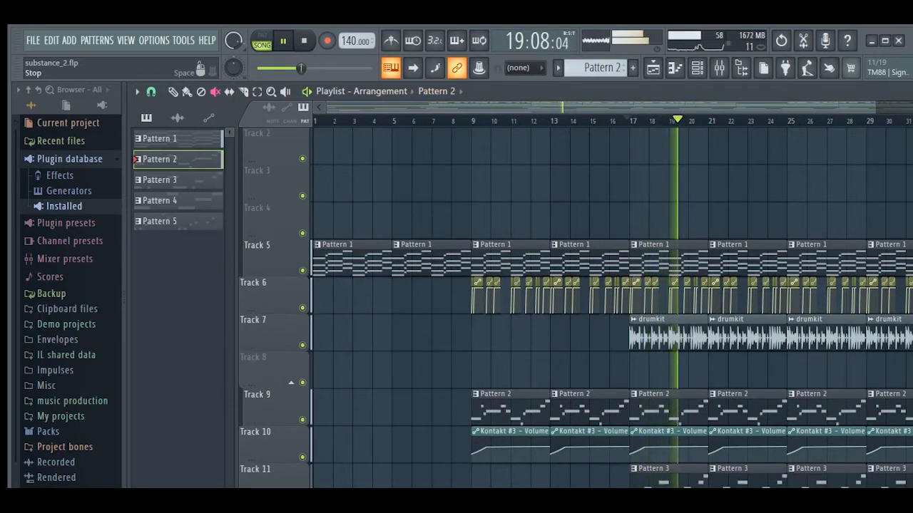
key("space")
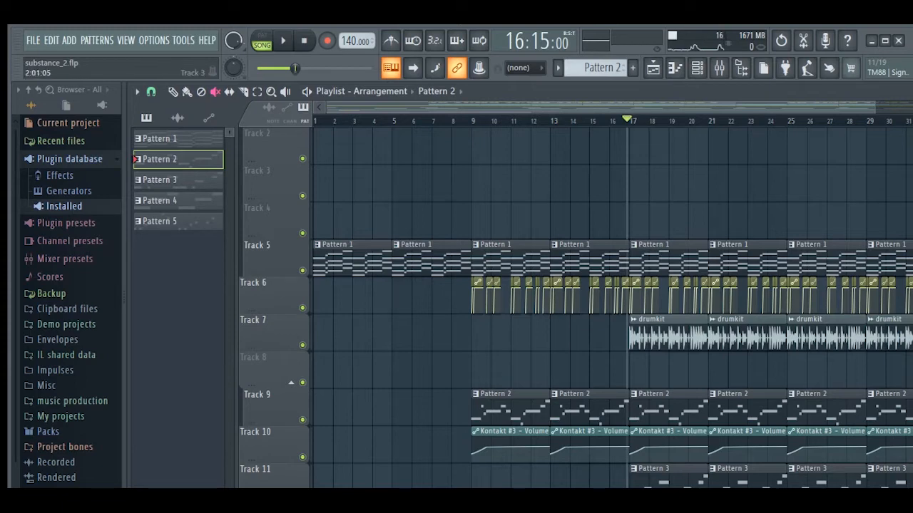
- Solo Track 5, which holds the Pattern 1 clips, in the playlist
scroll(611, 309, "down", 2)
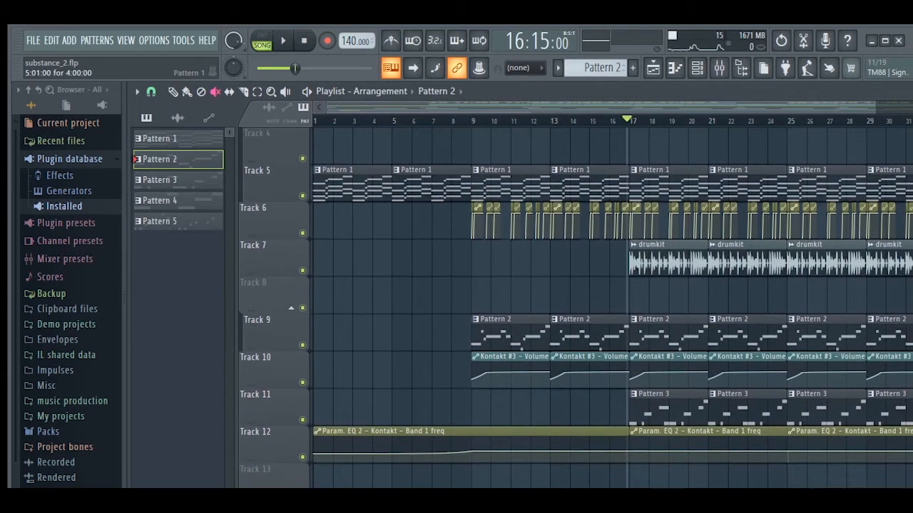
scroll(611, 309, "up", 2)
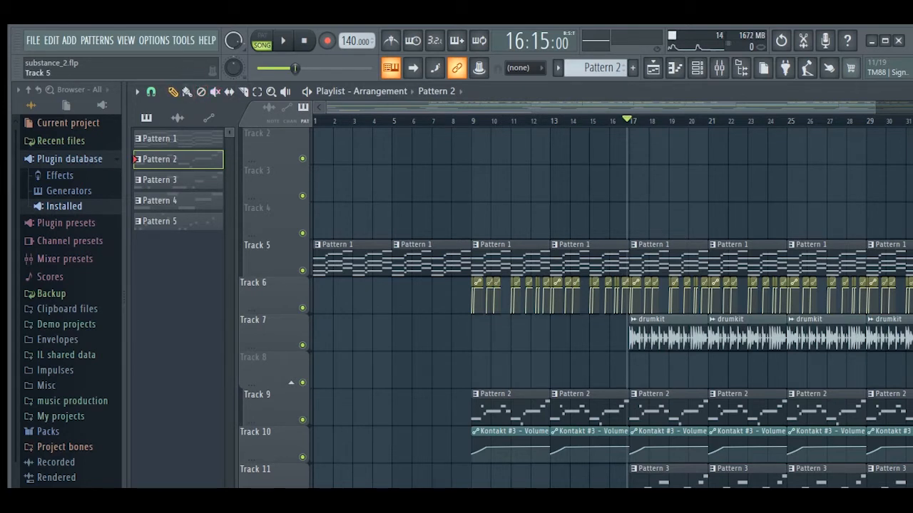
right_click(303, 271)
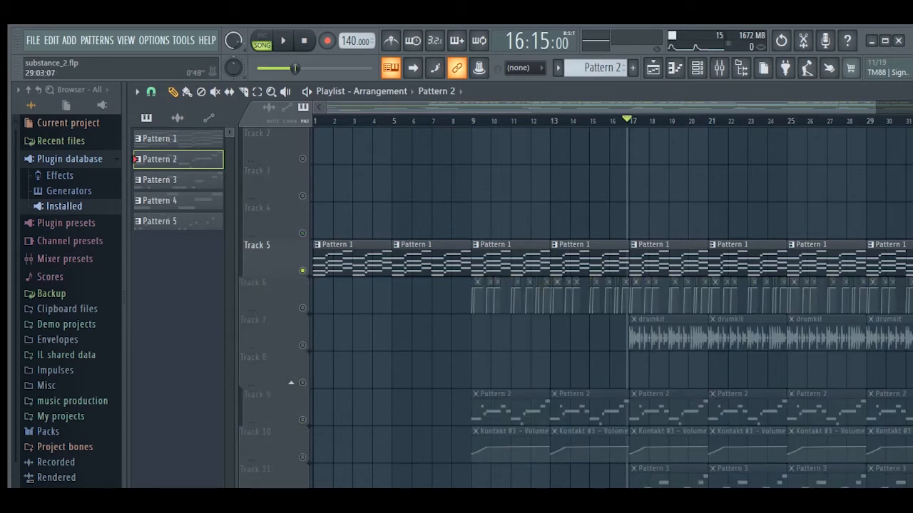
left_click_drag(875, 107, 617, 107)
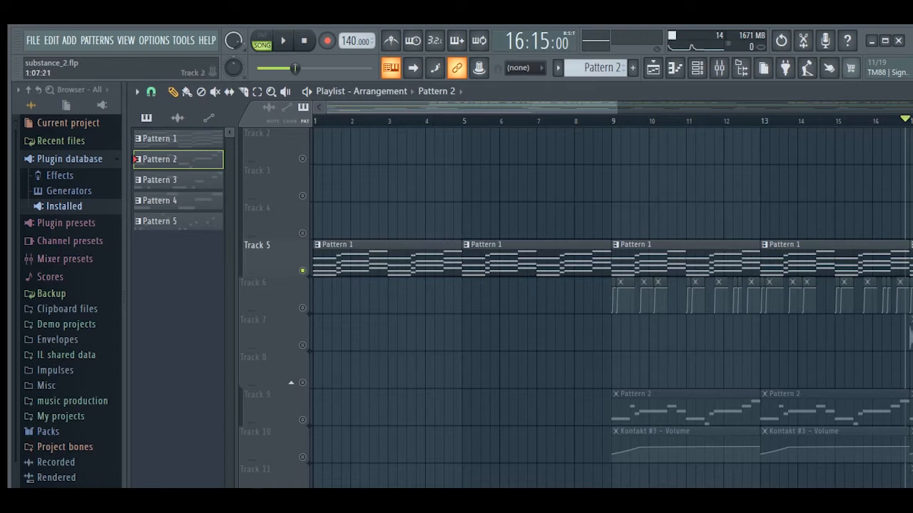
left_click_drag(316, 120, 364, 121)
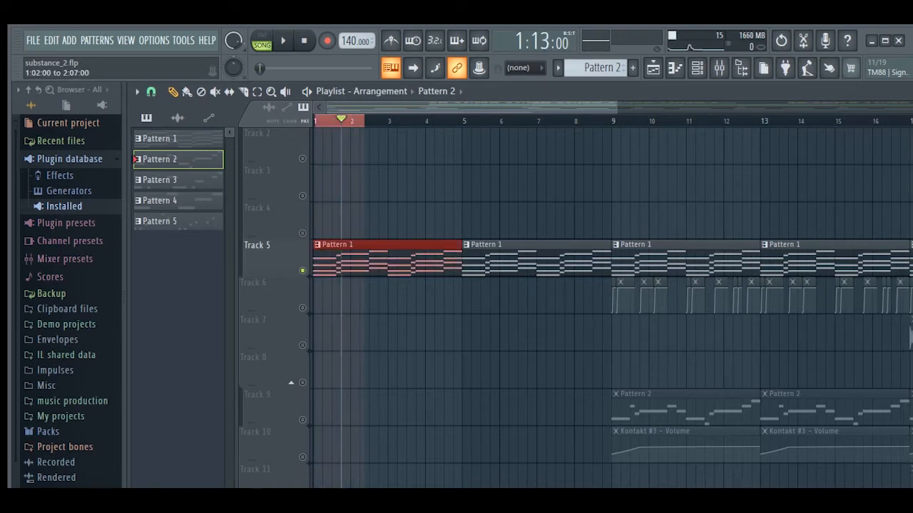
left_click(333, 121)
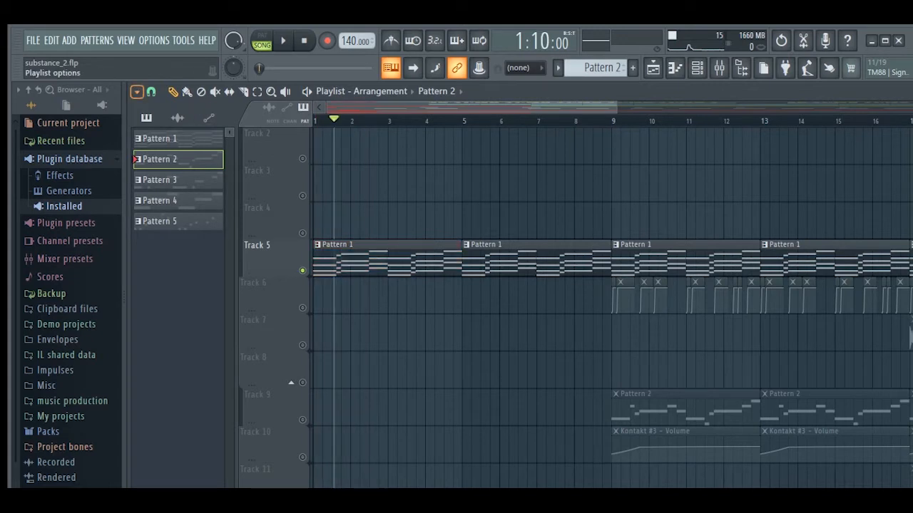
- Set the playlist snap to Beat, and select bars 1 through 4 of the arrangement, covering the first Pattern 1 clip
left_click(136, 92)
mouse_move(151, 146)
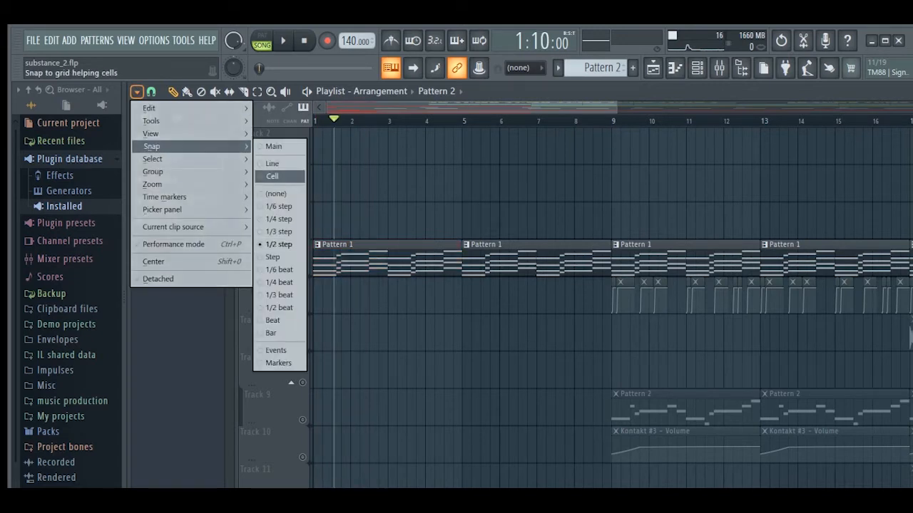
left_click(272, 320)
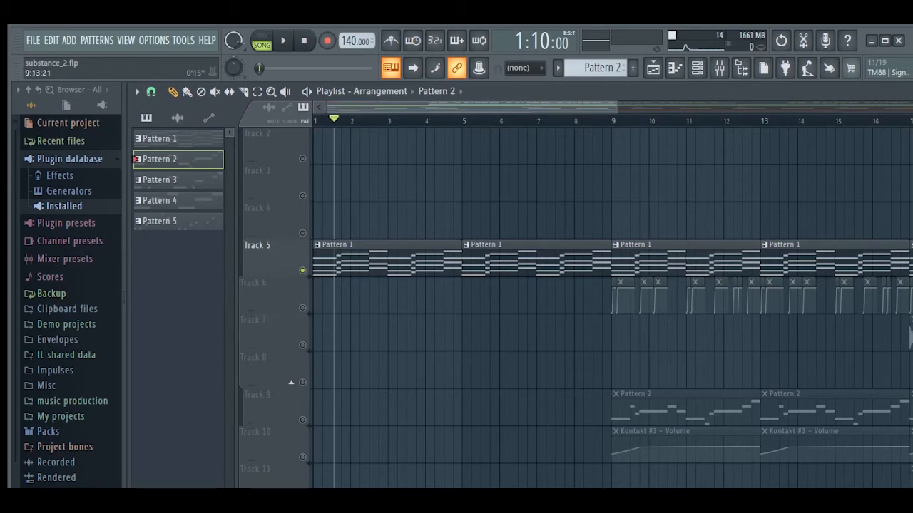
left_click_drag(616, 107, 542, 107)
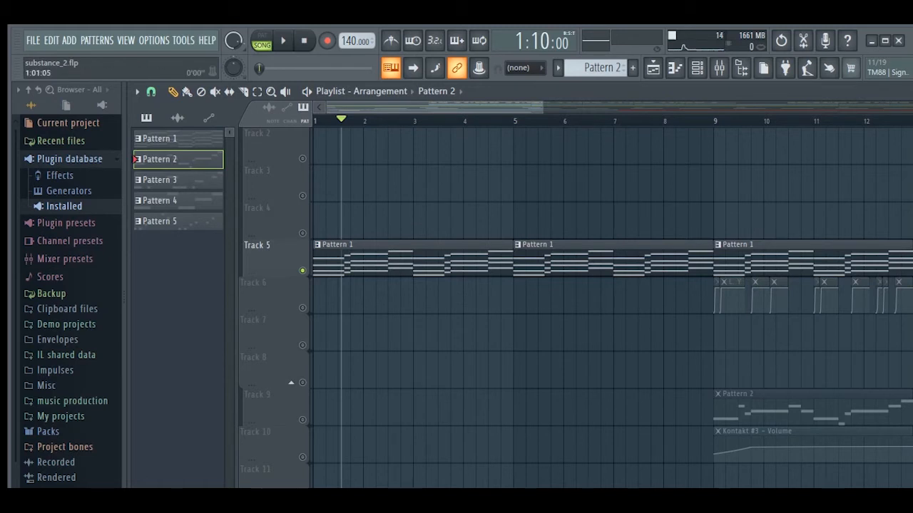
left_click_drag(314, 121, 514, 121)
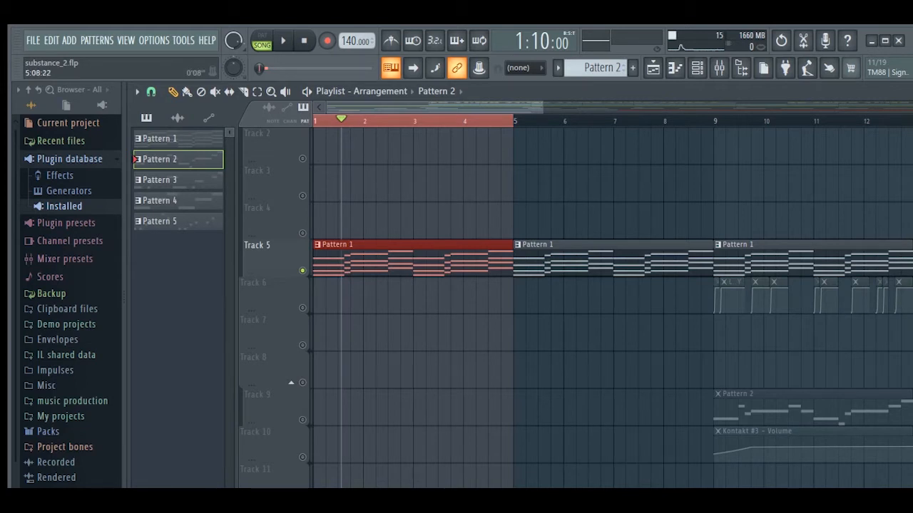
scroll(514, 307, "down", 2)
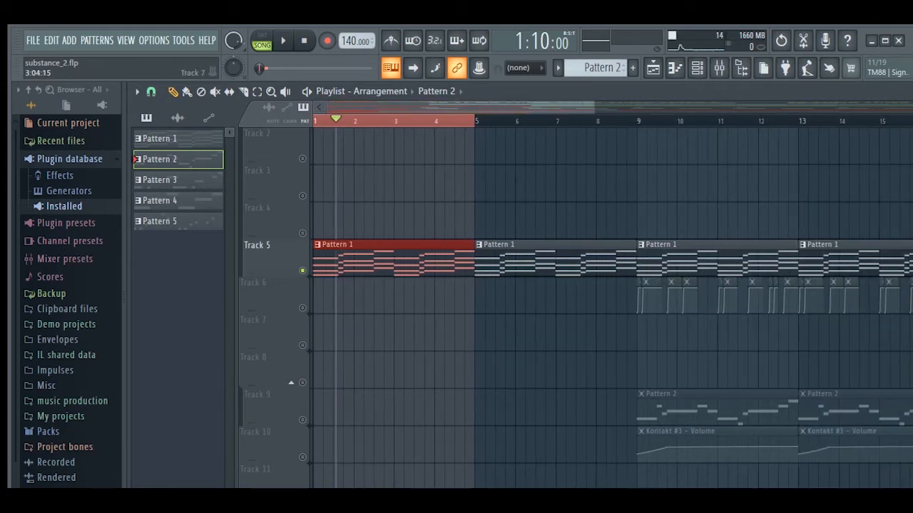
- Open Pattern 1's notes in the piano roll, and audition the pattern in pattern mode with the channel rack shown
double_click(394, 261)
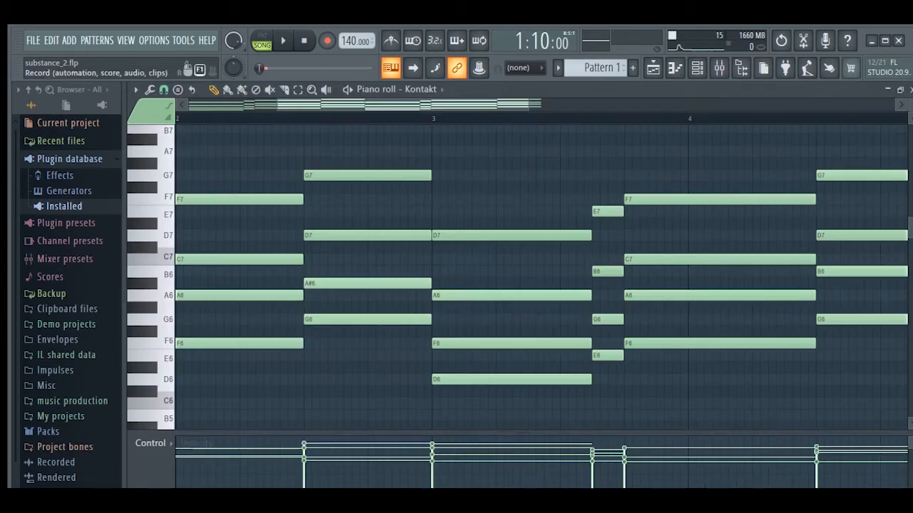
left_click(283, 40)
left_click(262, 40)
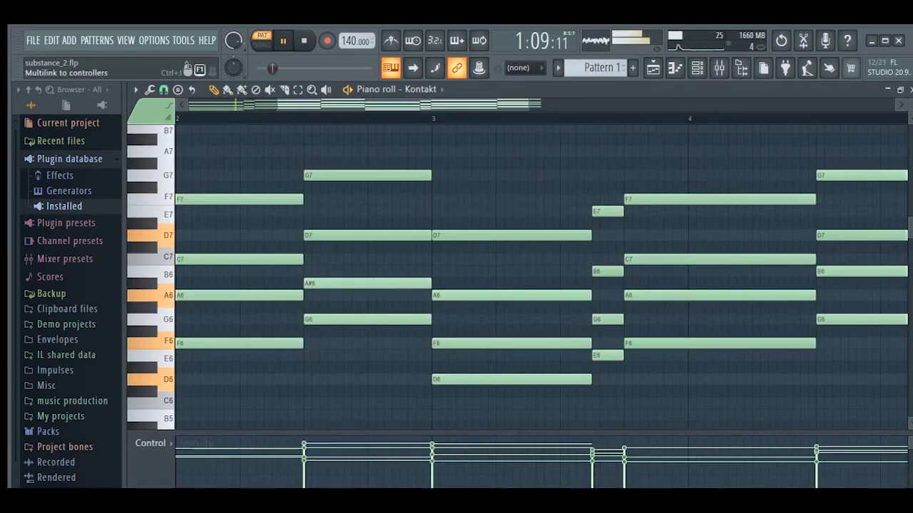
left_click(697, 68)
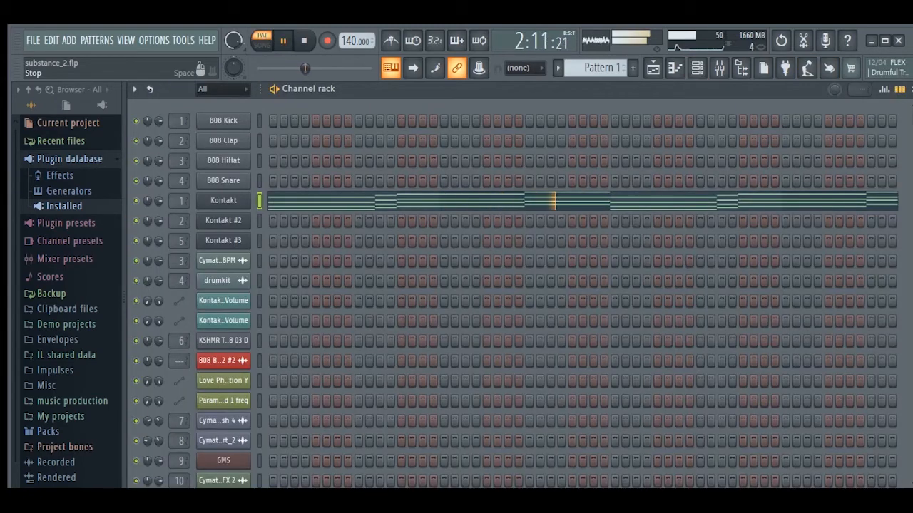
key("space")
- Audition Pattern 1 with the first Kontakt channel's Substance instrument open, and close the plugin window
left_click(223, 200)
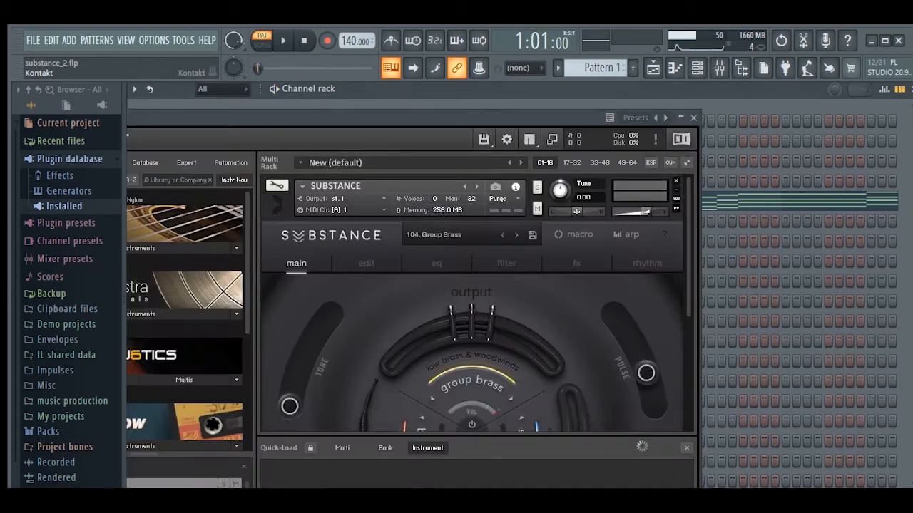
left_click(693, 117)
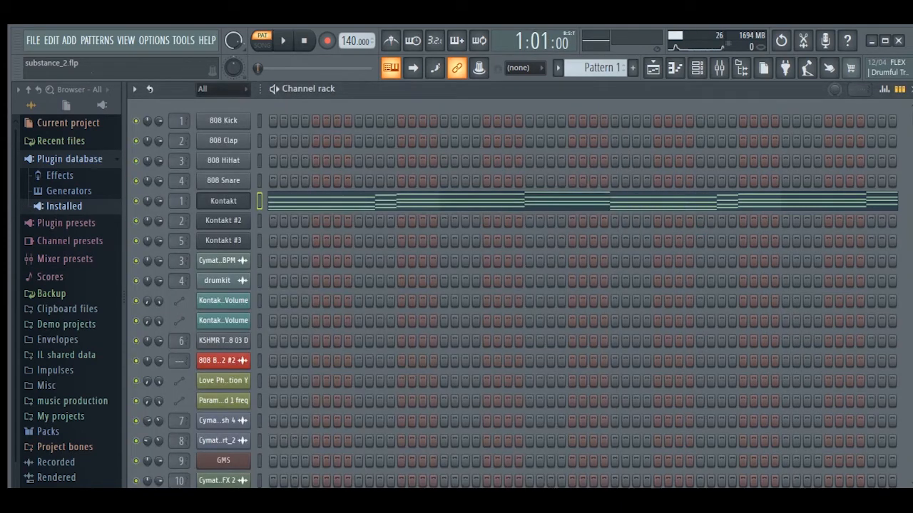
left_click(223, 200)
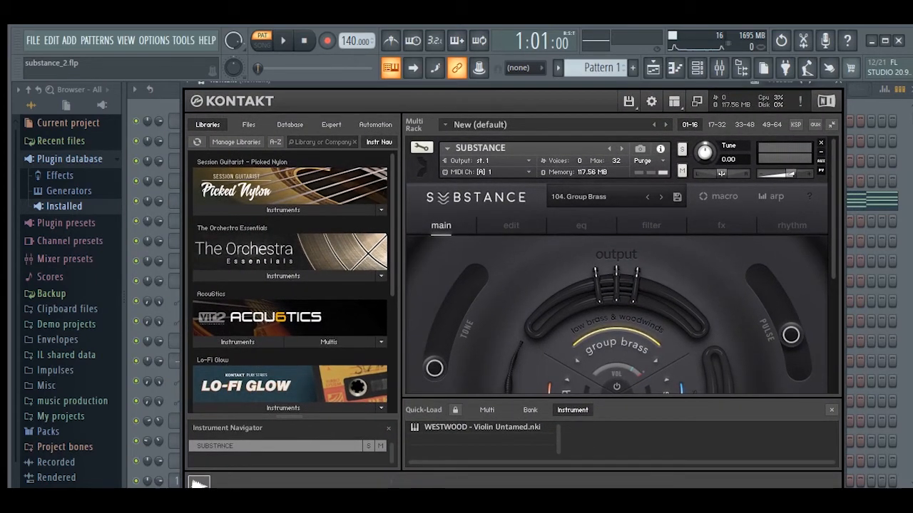
key("space")
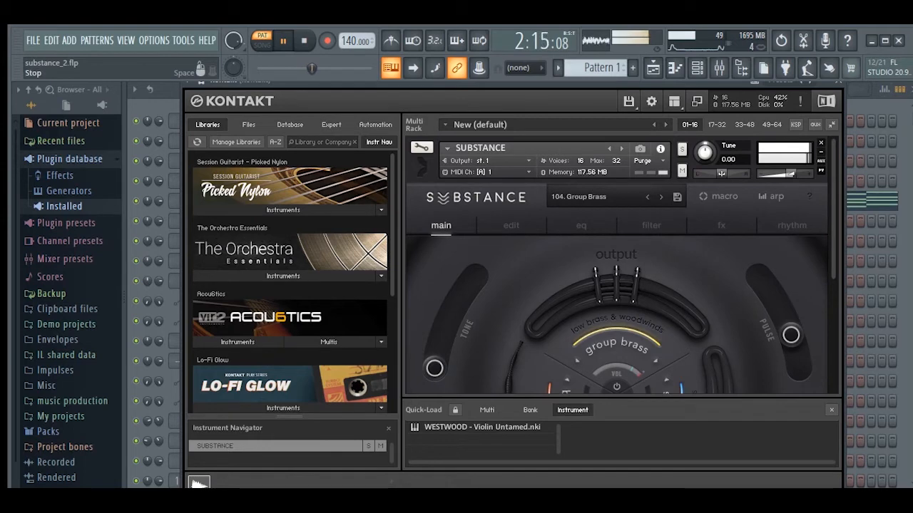
key("space")
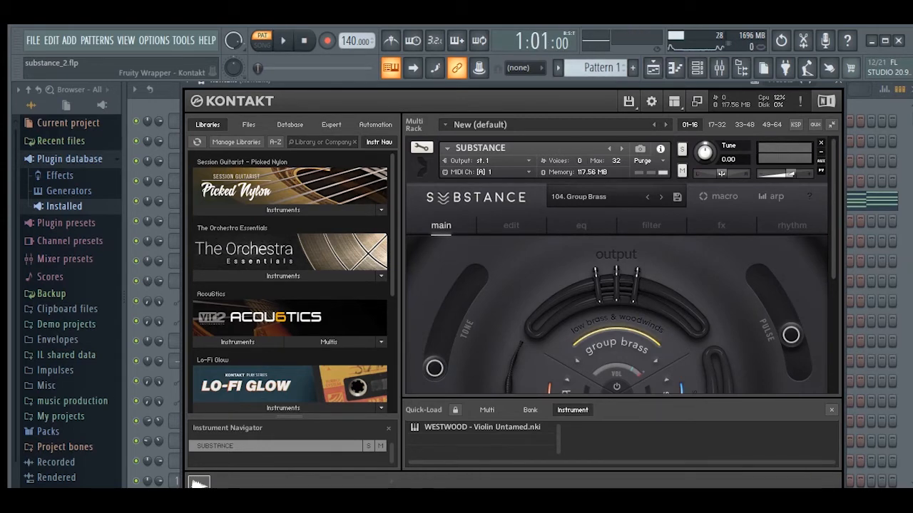
left_click_drag(713, 84, 643, 100)
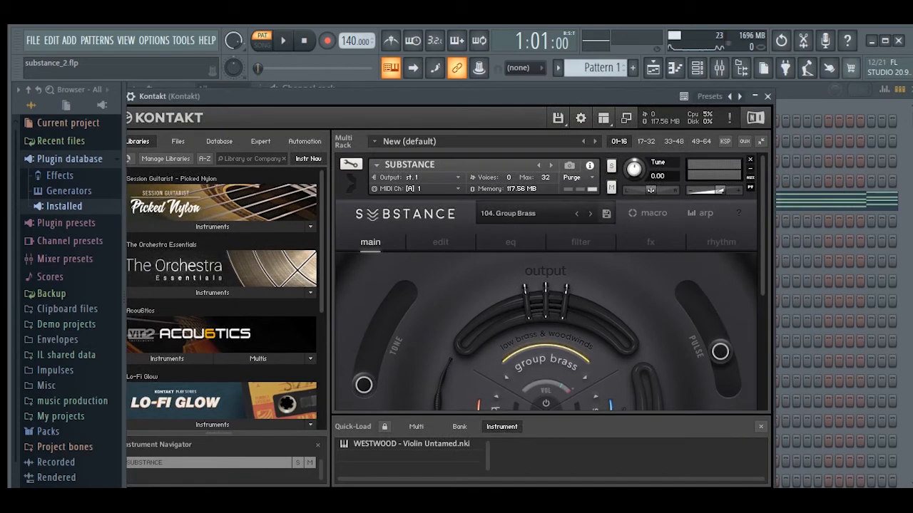
left_click(767, 96)
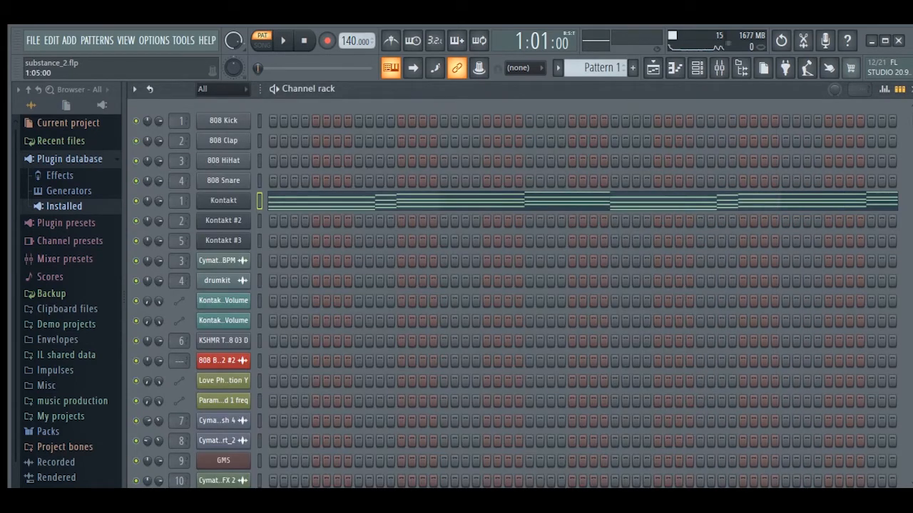
- Look through the playlist tracks under the selected bars, briefly enabling Track 12's Kontakt EQ automation and muting it again
left_click(653, 68)
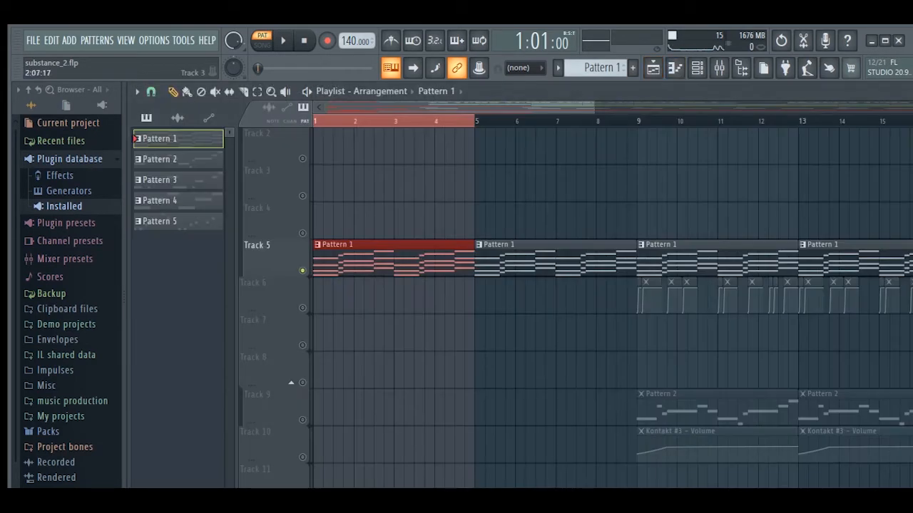
scroll(271, 171, "down", 6)
scroll(271, 172, "up", 5)
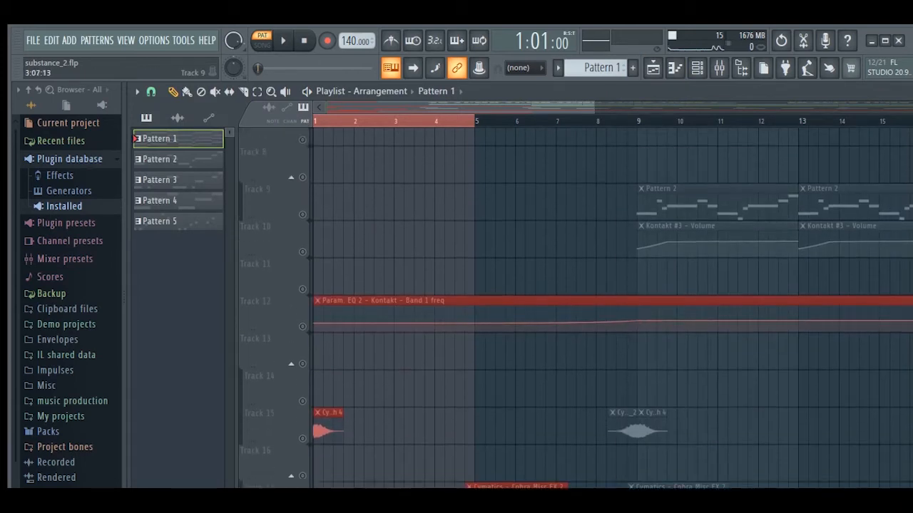
scroll(271, 171, "down", 5)
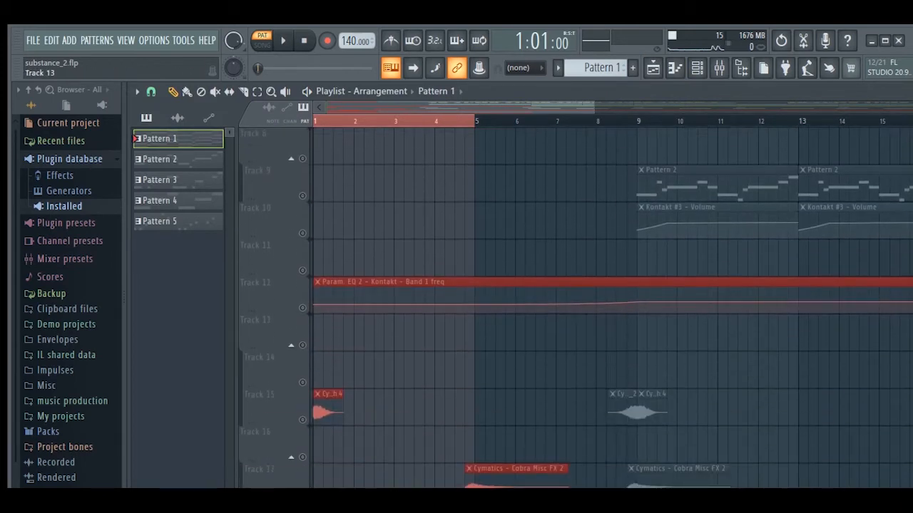
scroll(257, 285, "up", 7)
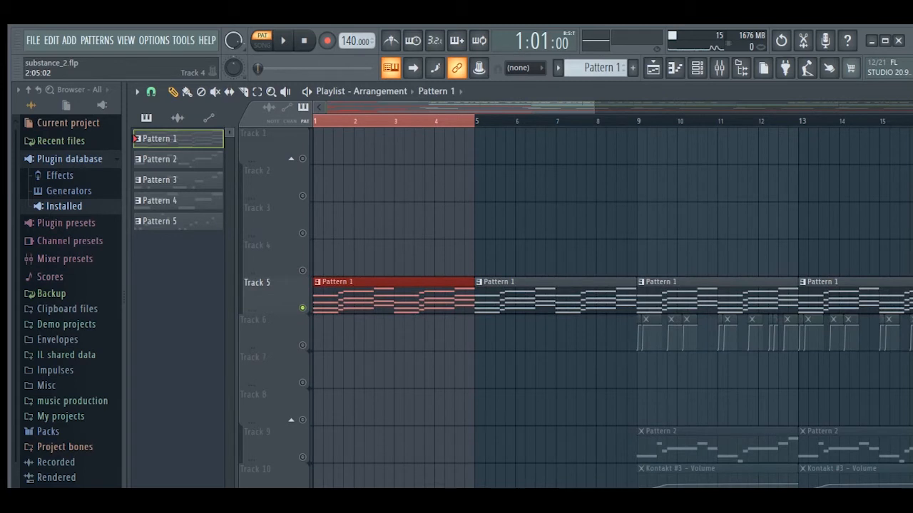
scroll(271, 264, "down", 8)
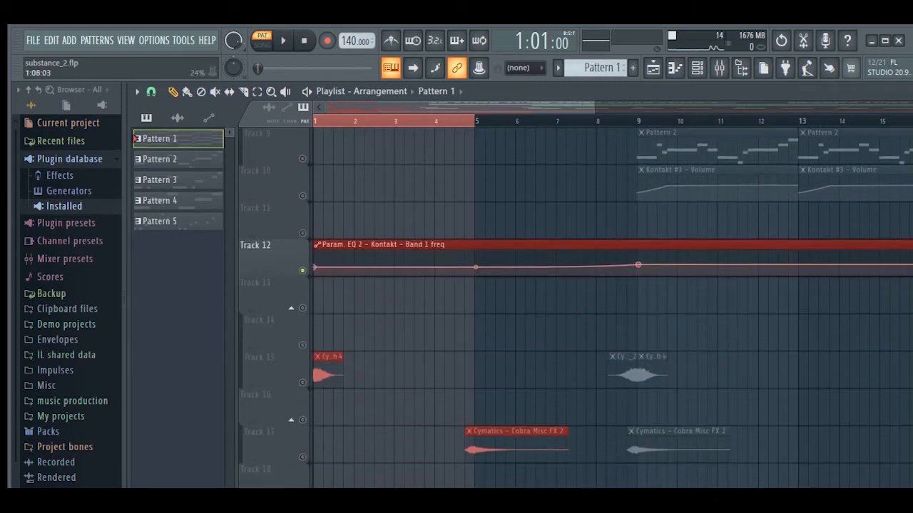
left_click(302, 271)
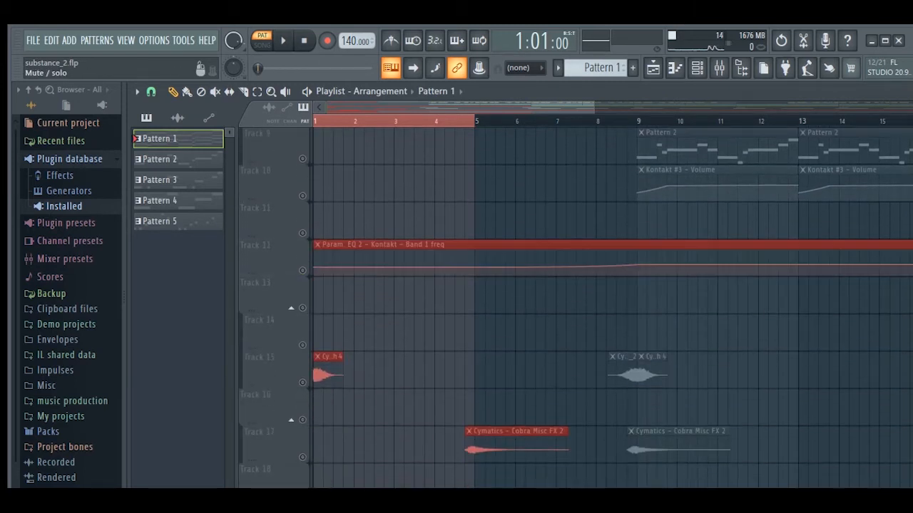
scroll(499, 299, "up", 8)
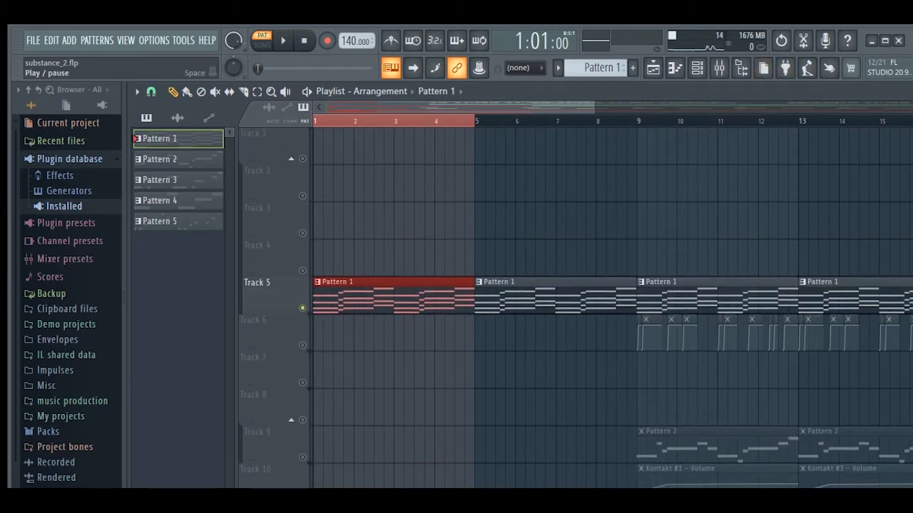
- Audition Pattern 1 with the mixer open, and check the effects loaded on the Kontakt mixer track
key("space")
key("F9")
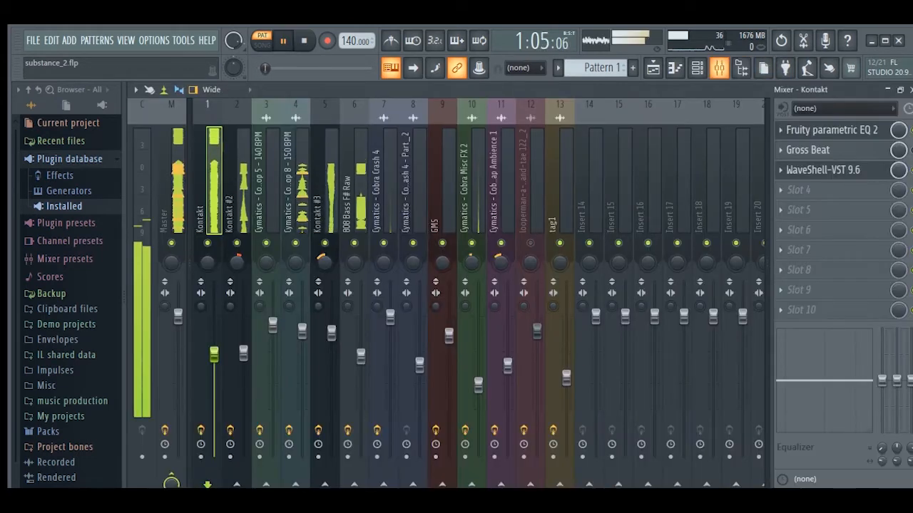
key("space")
key("space")
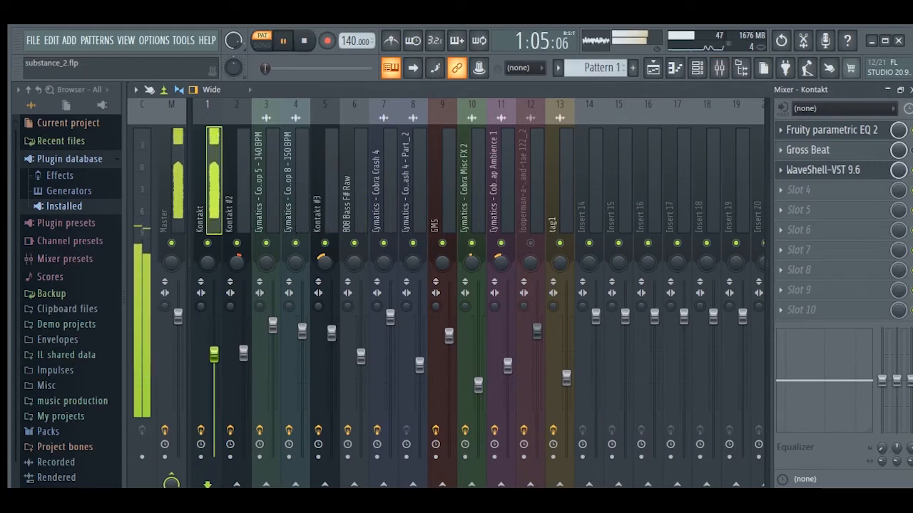
key("space")
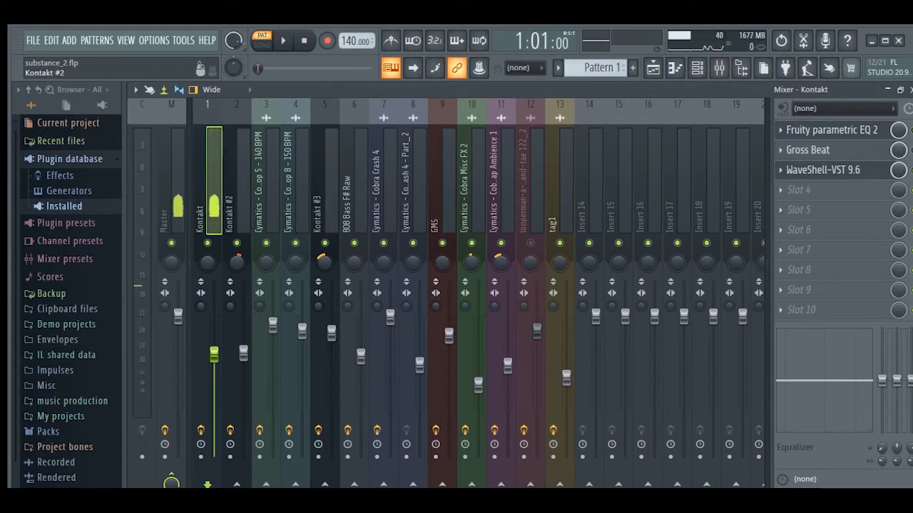
- Raise the Kontakt mixer track's volume fader to about the Master fader's height, and show the playlist
left_click_drag(214, 354, 214, 318)
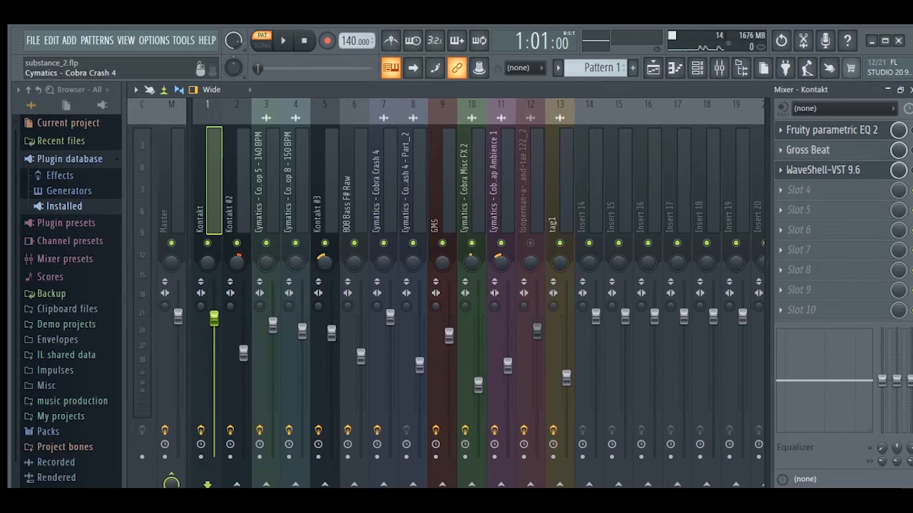
left_click(653, 68)
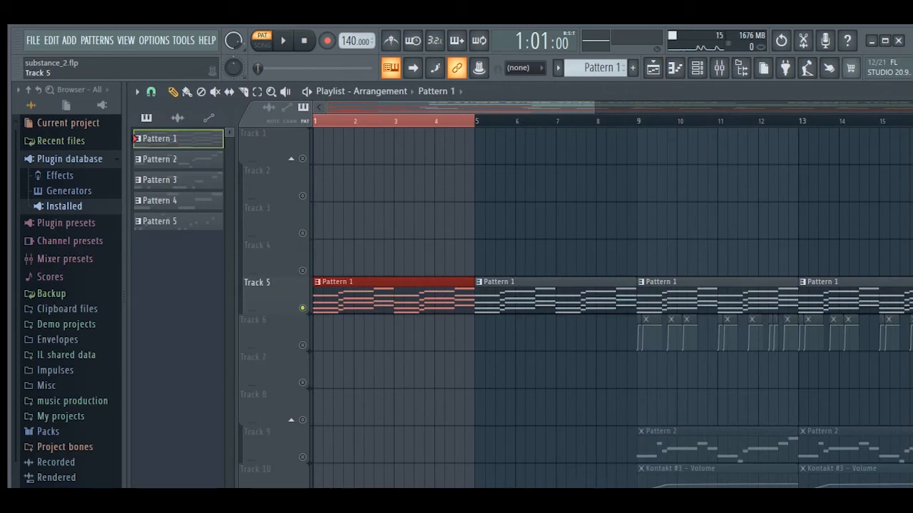
right_click(298, 303)
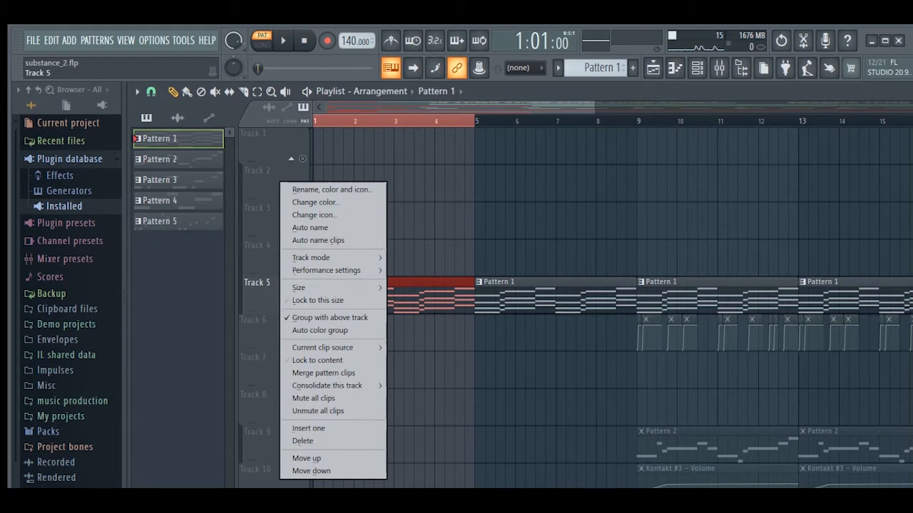
left_click(385, 312)
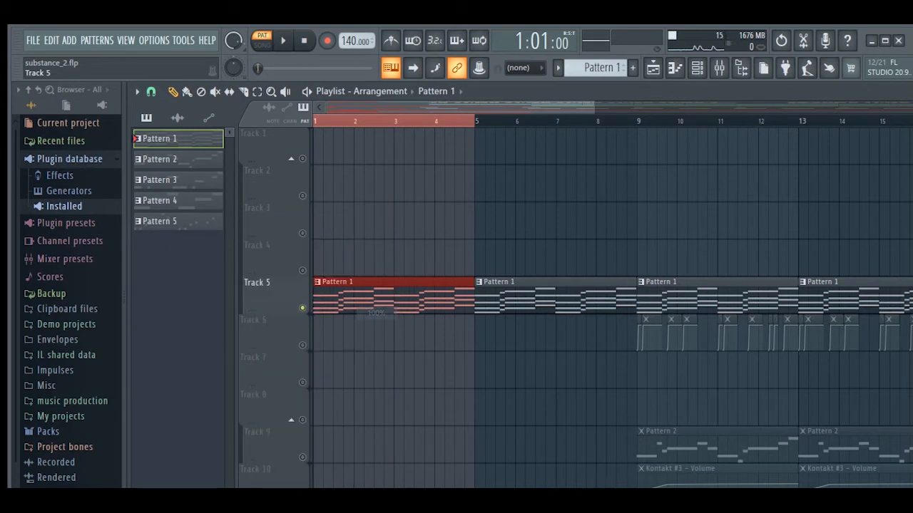
right_click(252, 291)
left_click(384, 288)
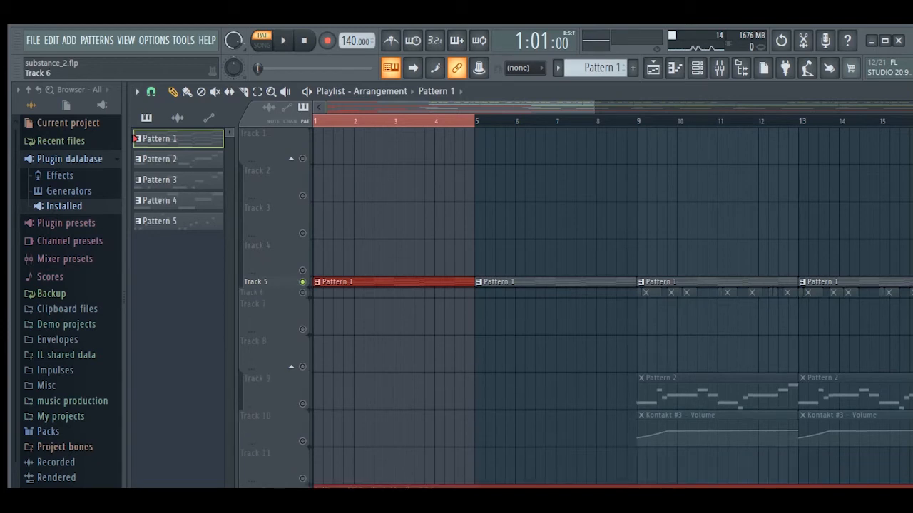
left_click_drag(284, 288, 285, 314)
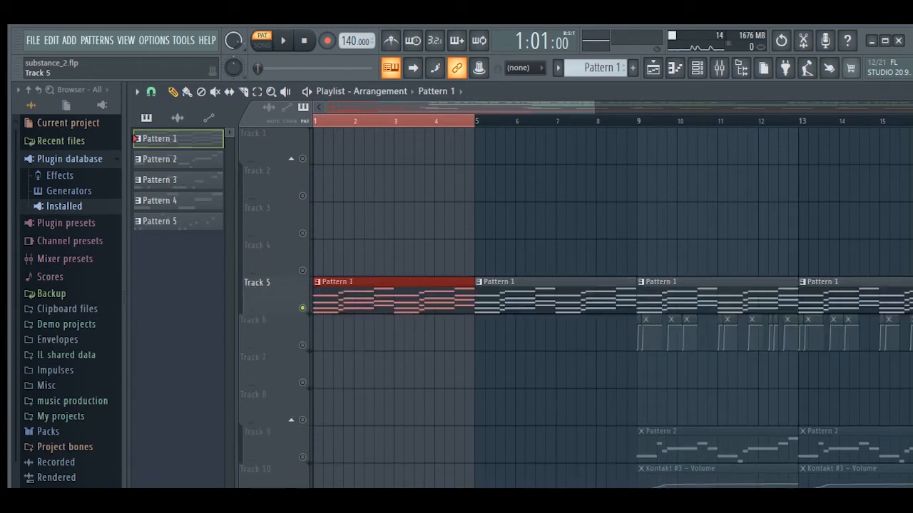
- Consolidate playlist Track 5 from the track start over the selected four bars, rendering it with the tail set to Cut remainder
right_click(285, 298)
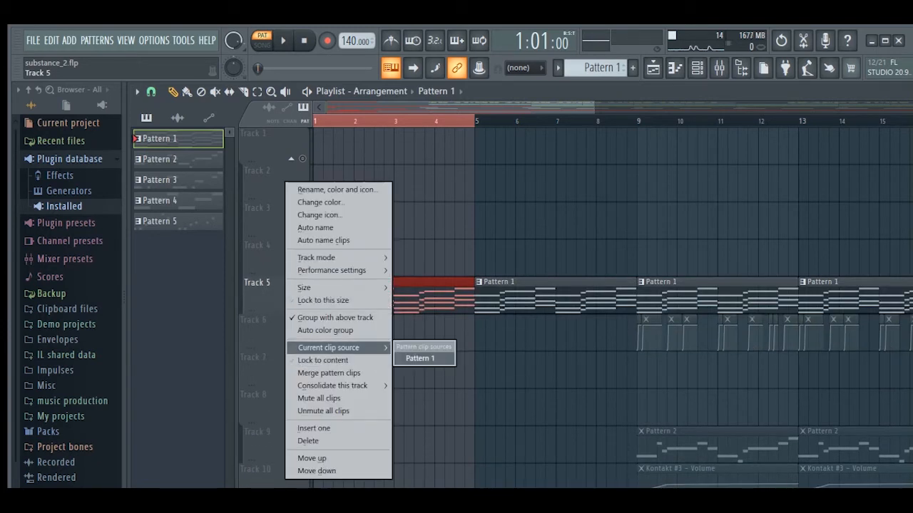
mouse_move(333, 386)
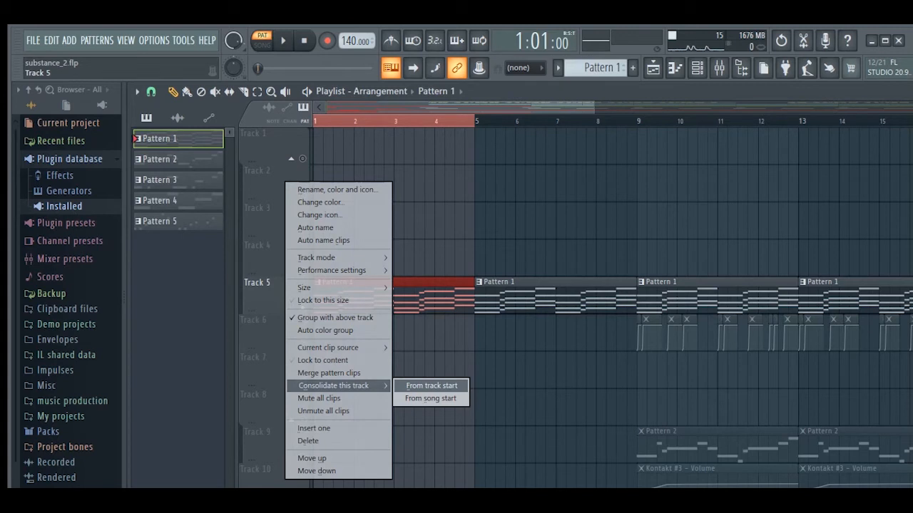
left_click(432, 386)
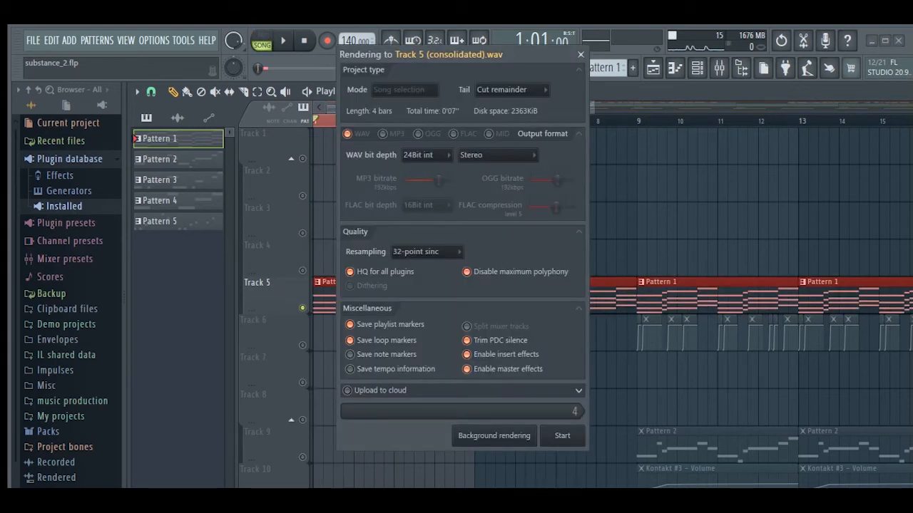
left_click(512, 90)
left_click(503, 105)
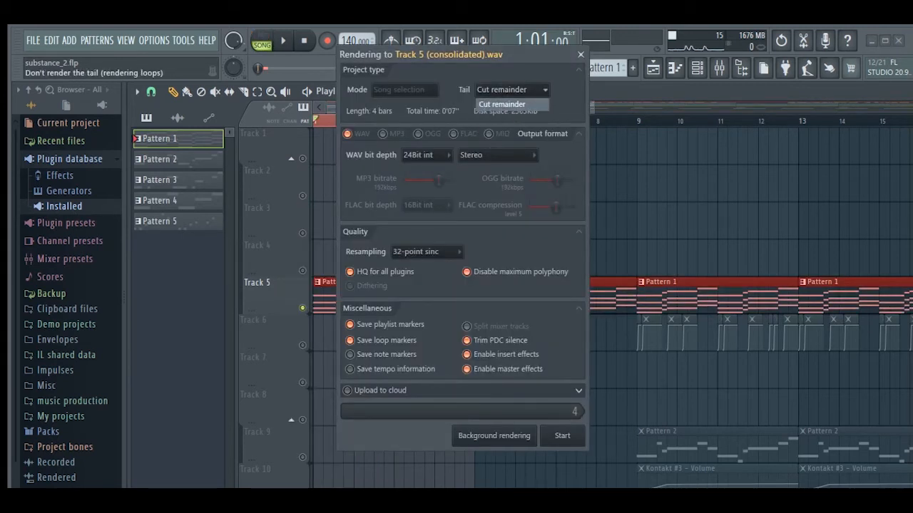
left_click(512, 90)
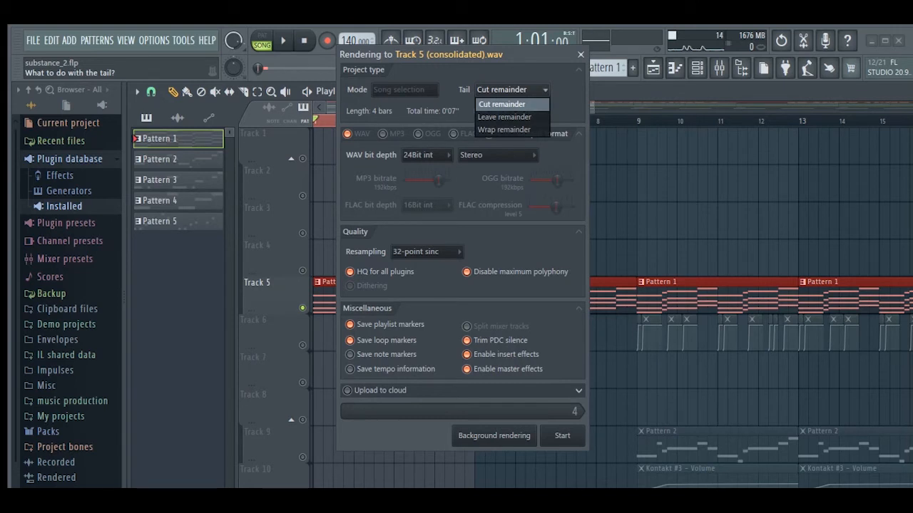
left_click(504, 105)
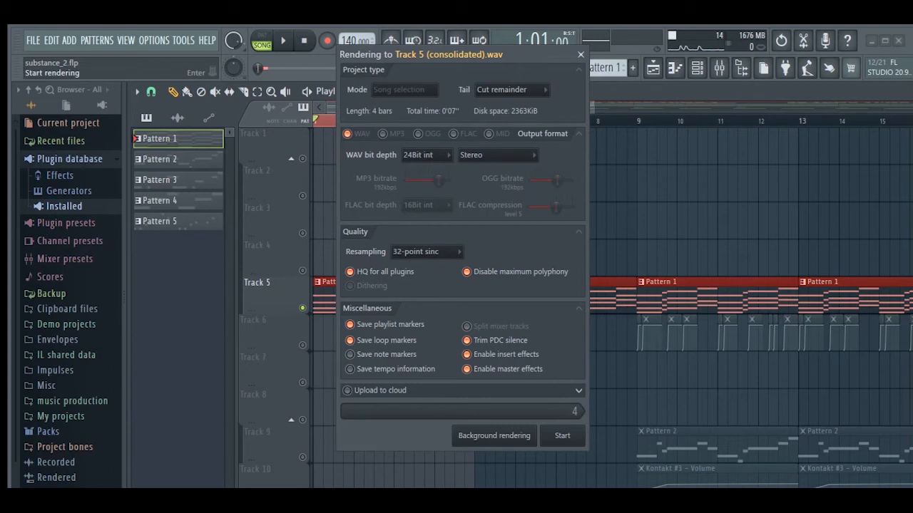
key("Return")
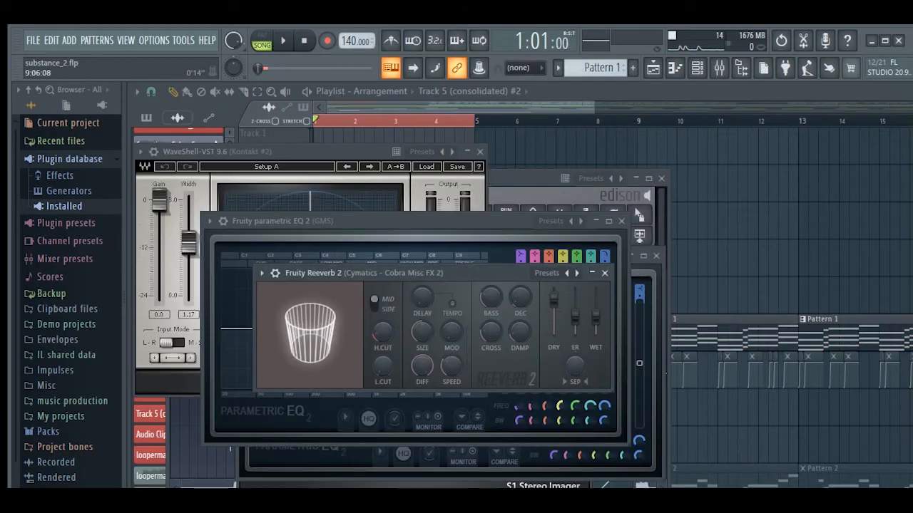
- Audition the consolidated audio clip on Track 5
scroll(385, 267, "down", 1)
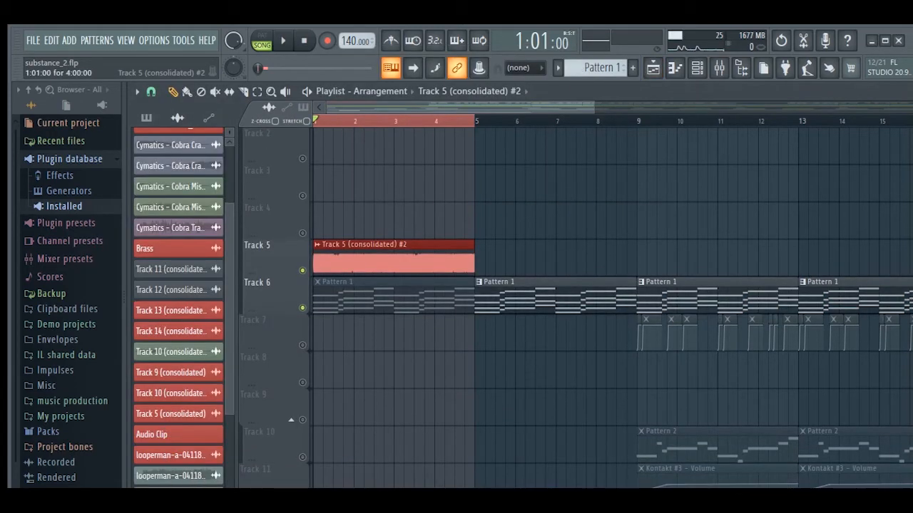
key("space")
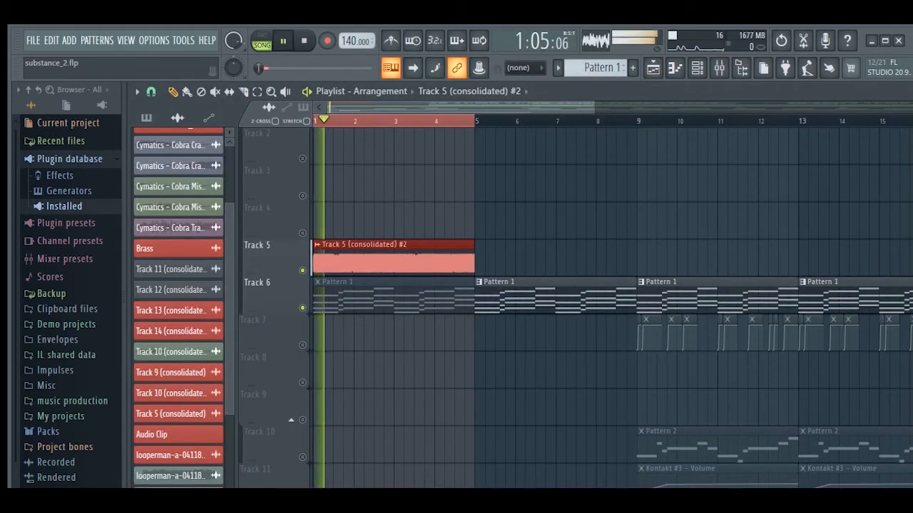
key("space")
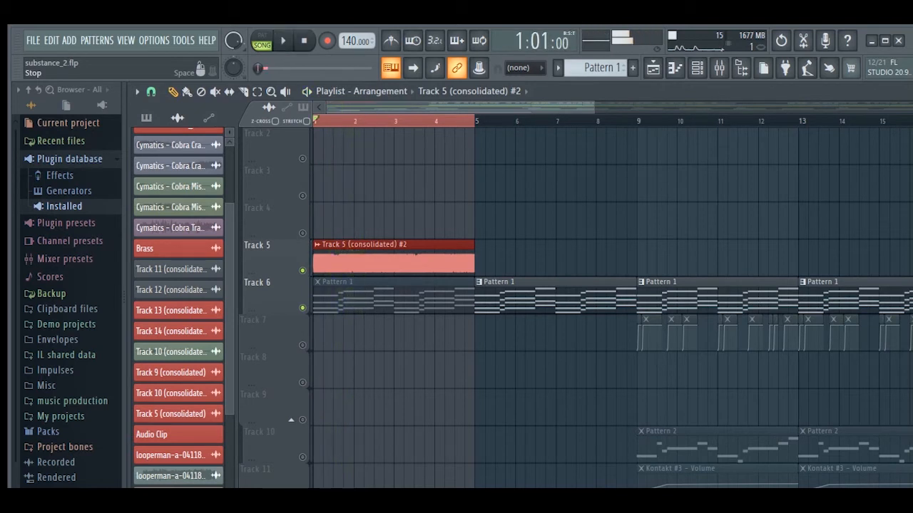
- Mute the consolidated audio on Track 5, reactivate the first Pattern 1 clip on Track 6, and audition it
left_click(302, 270)
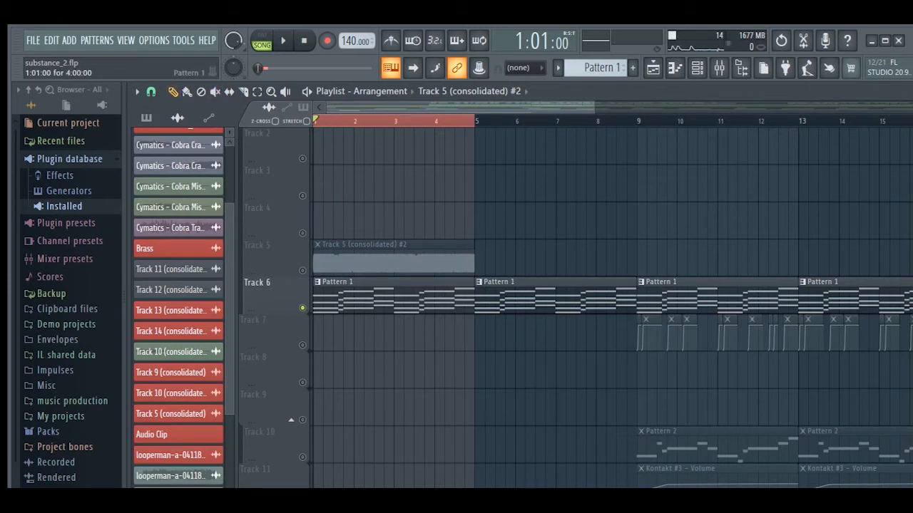
key("space")
key("space")
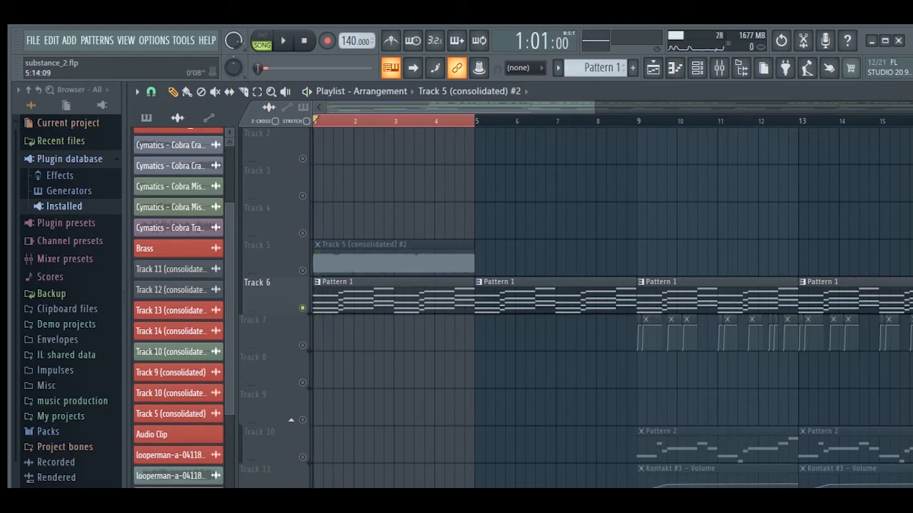
- Audition the Pattern 1 clip with the mixer open and the Kontakt mixer track selected
key("F6")
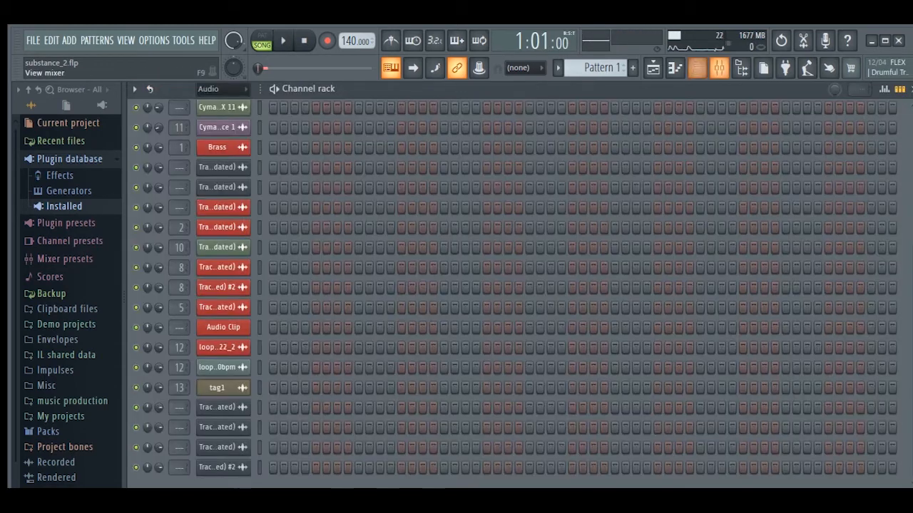
key("F9")
key("space")
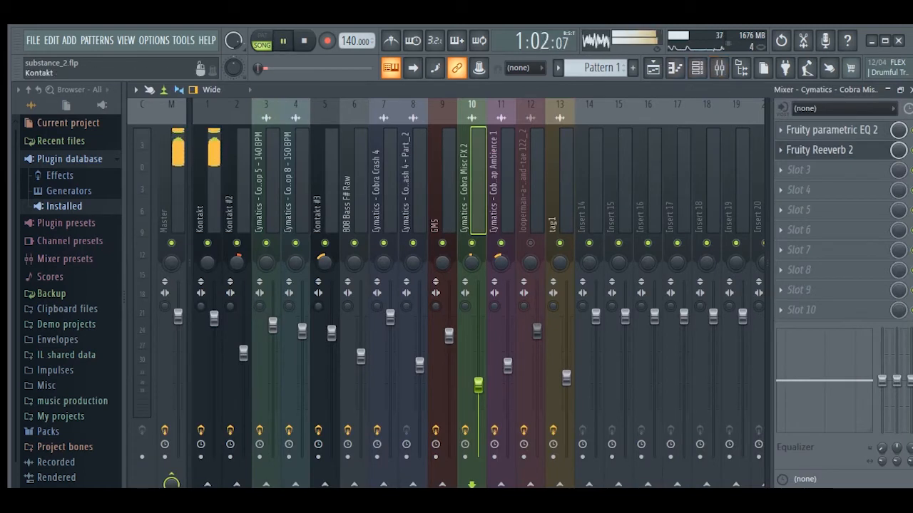
left_click(207, 207)
key("space")
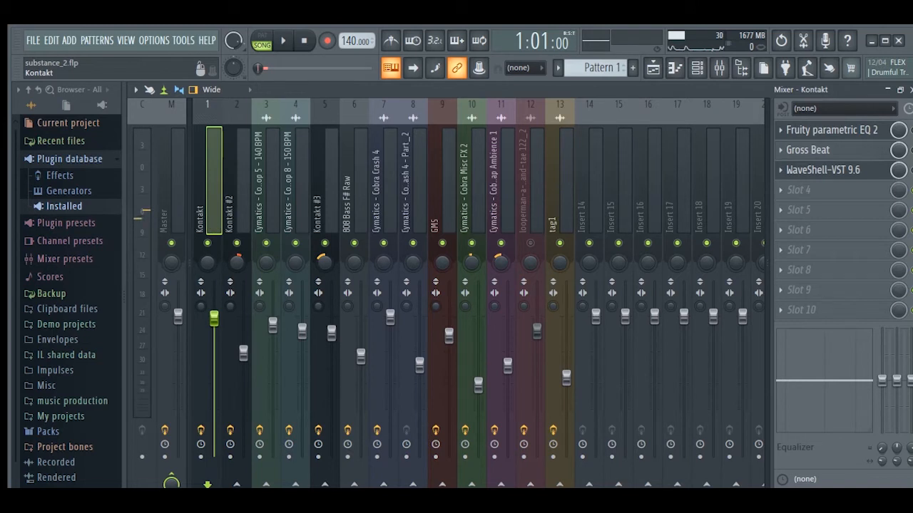
key("space")
key("space")
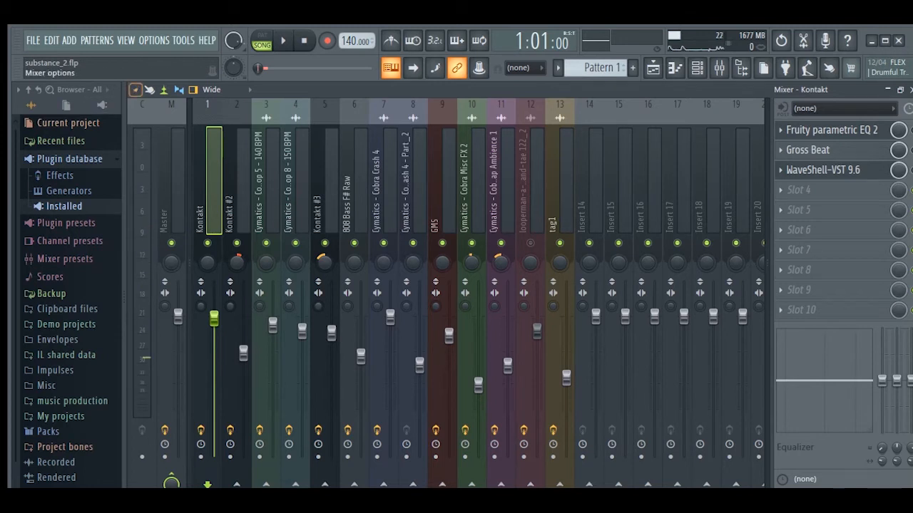
- Examine the mixer's disk recording options and the Kontakt mixer track's own options
left_click(137, 89)
mouse_move(143, 94)
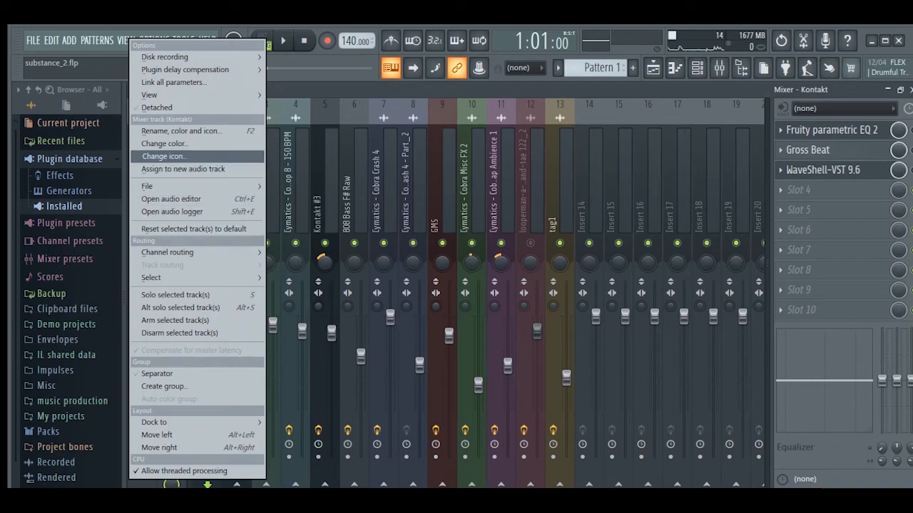
mouse_move(166, 57)
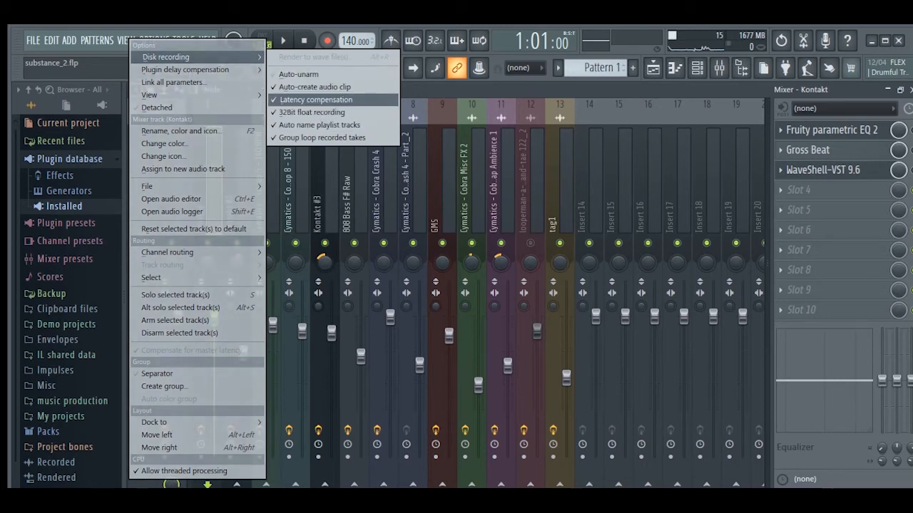
left_click(316, 100)
right_click(207, 178)
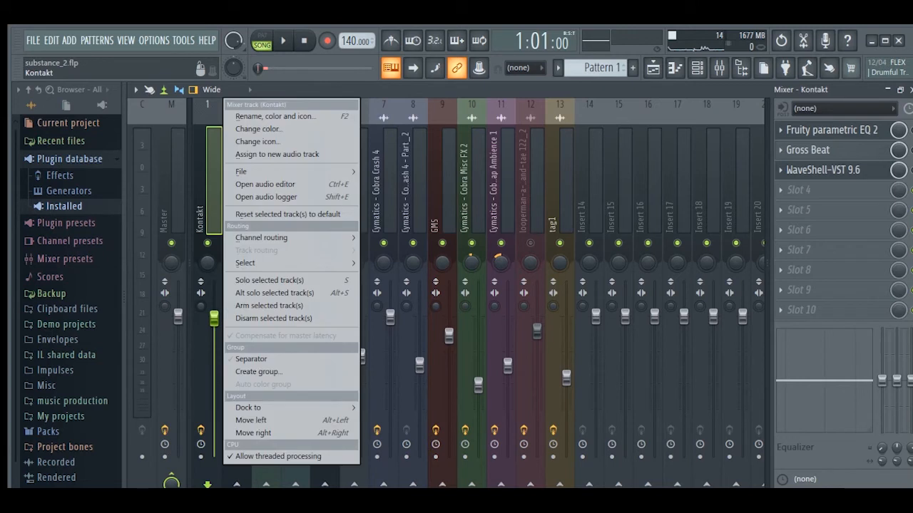
left_click(208, 263)
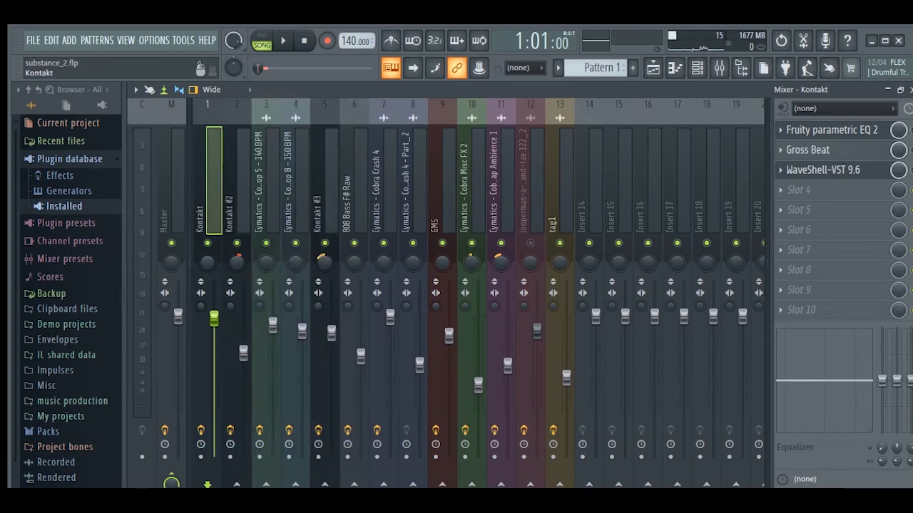
- Arm the Kontakt mixer track for disk recording, and check the mixer's disk recording options
left_click(201, 457)
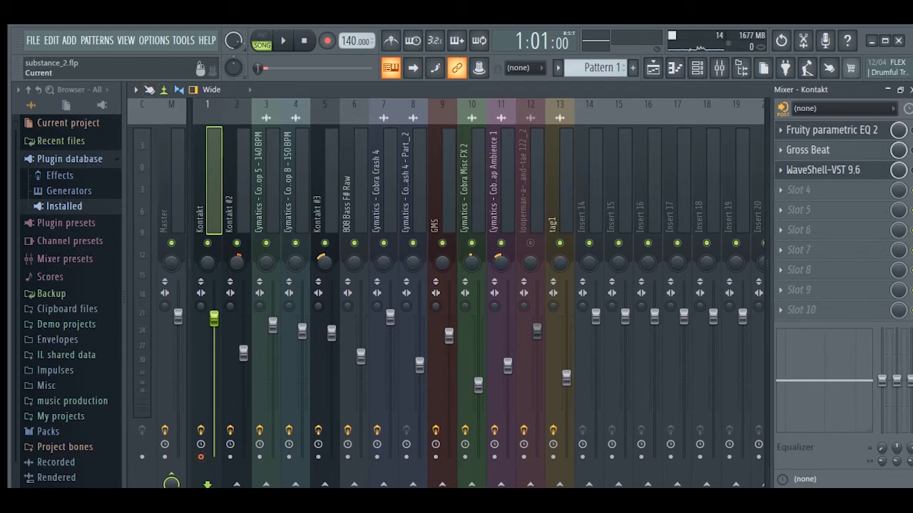
left_click(136, 89)
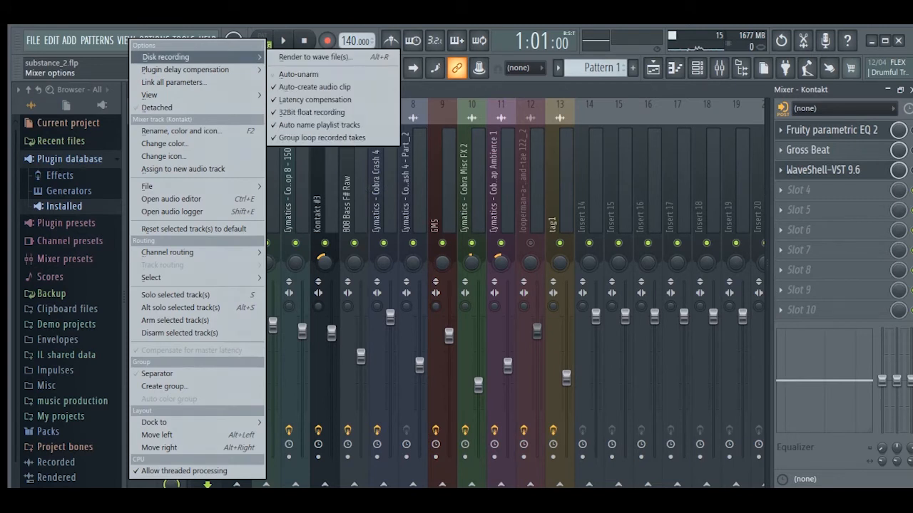
left_click(294, 214)
left_click(208, 185)
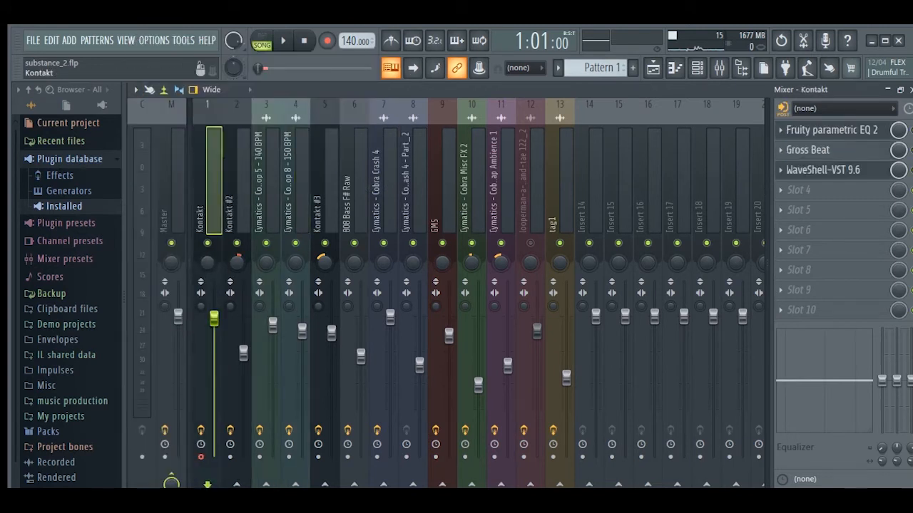
left_click(200, 457)
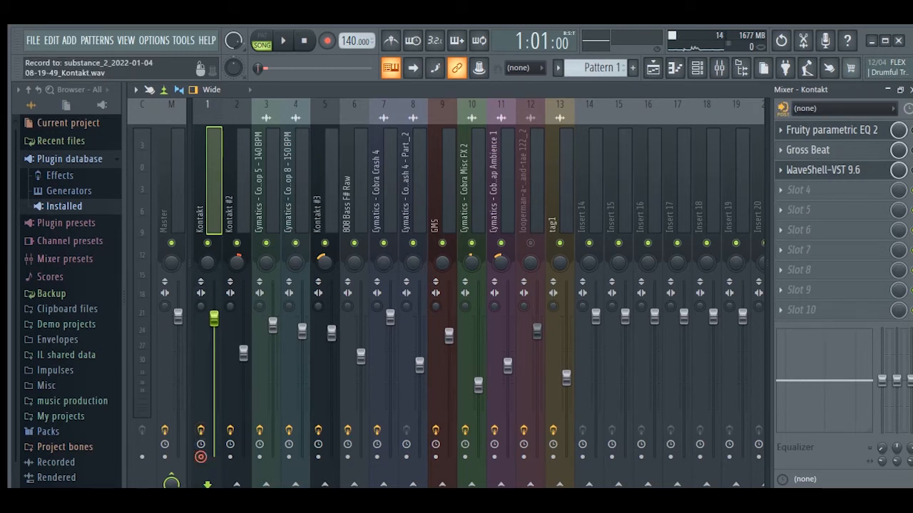
left_click(200, 457)
- Render the armed Kontakt mixer track to a wave file with the tail set to Cut remainder and 24Bit int depth
left_click(134, 90)
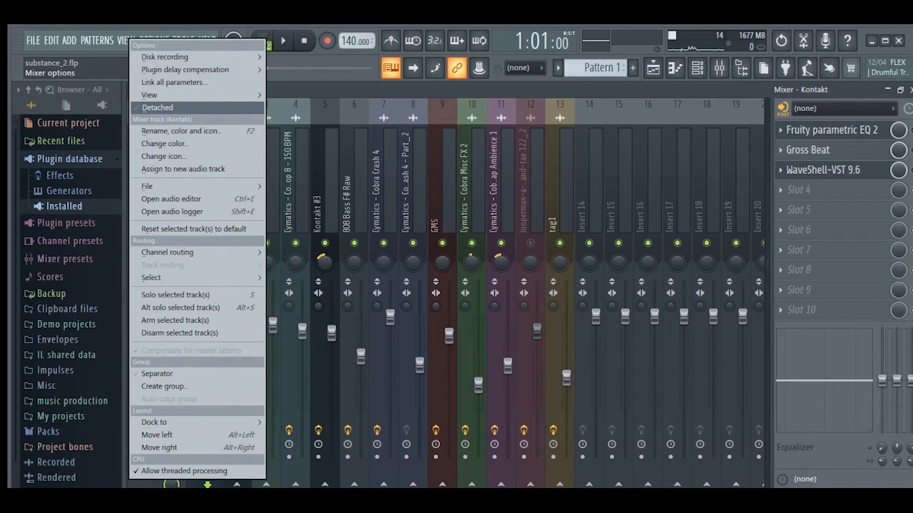
mouse_move(166, 57)
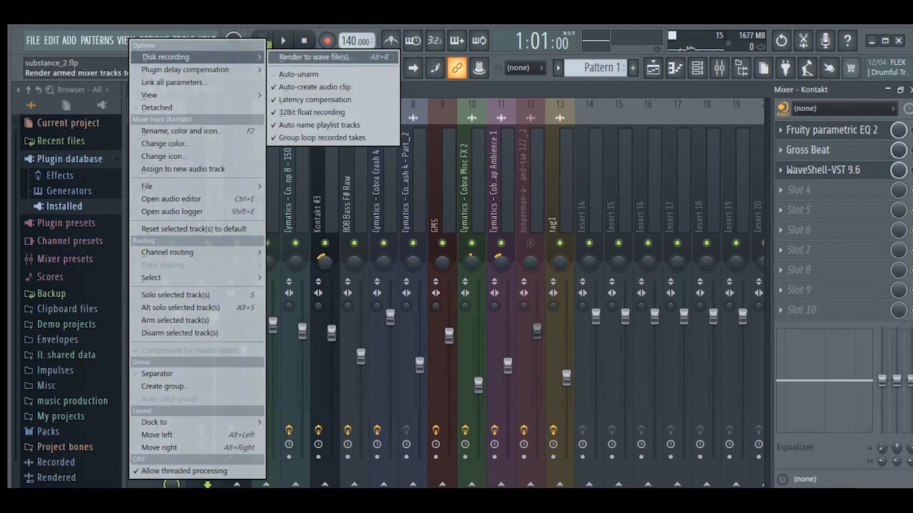
left_click(314, 57)
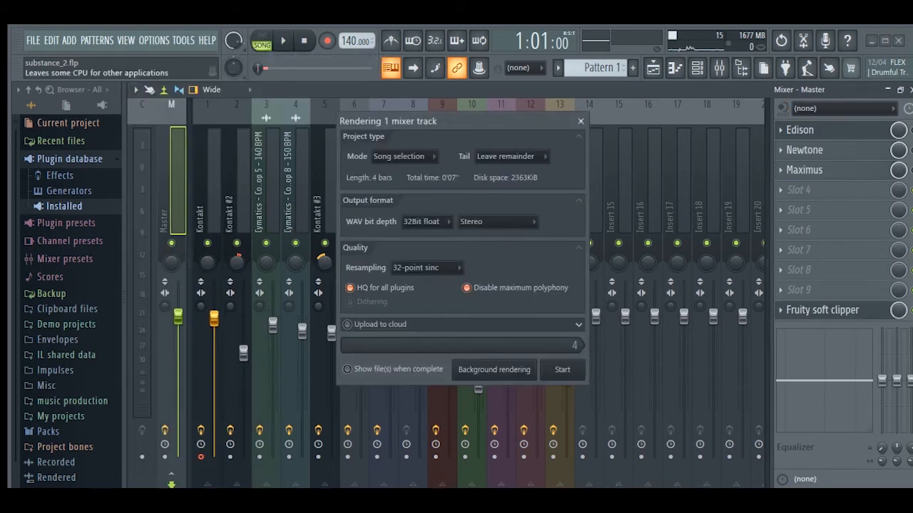
left_click(510, 156)
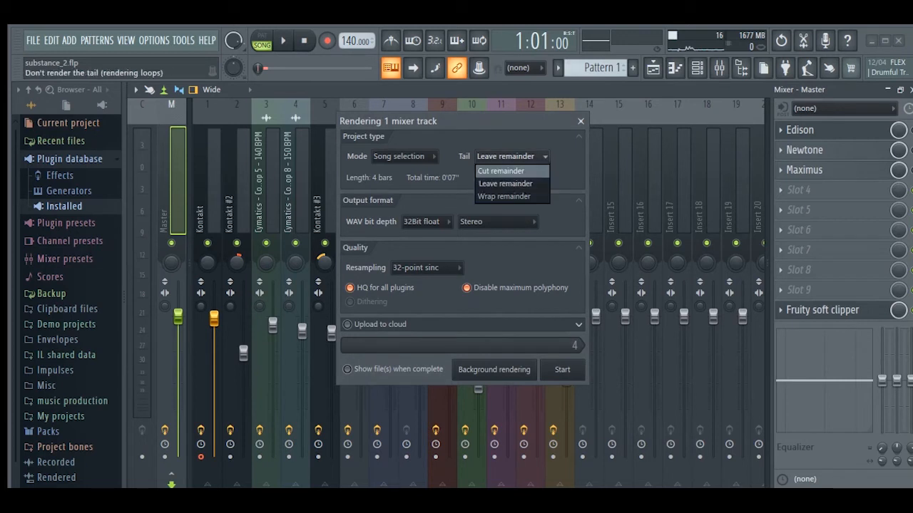
left_click(501, 172)
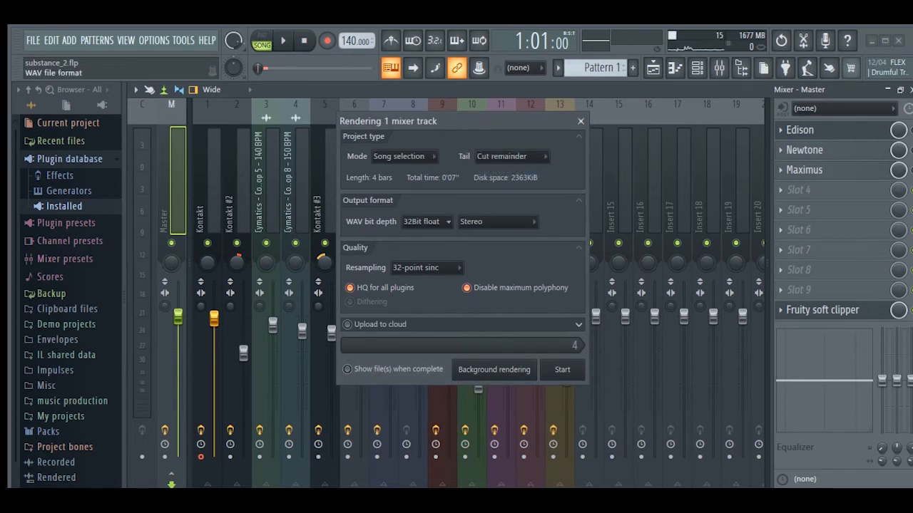
left_click(425, 222)
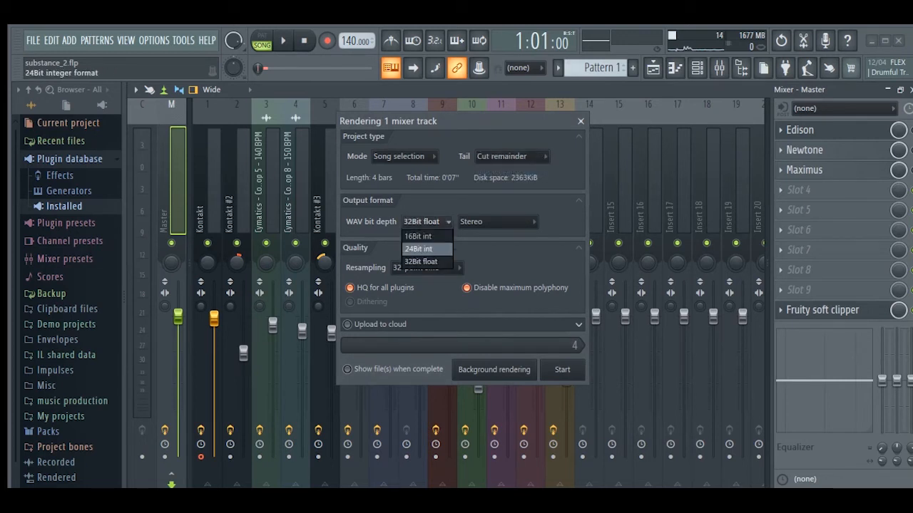
left_click(418, 249)
left_click(562, 370)
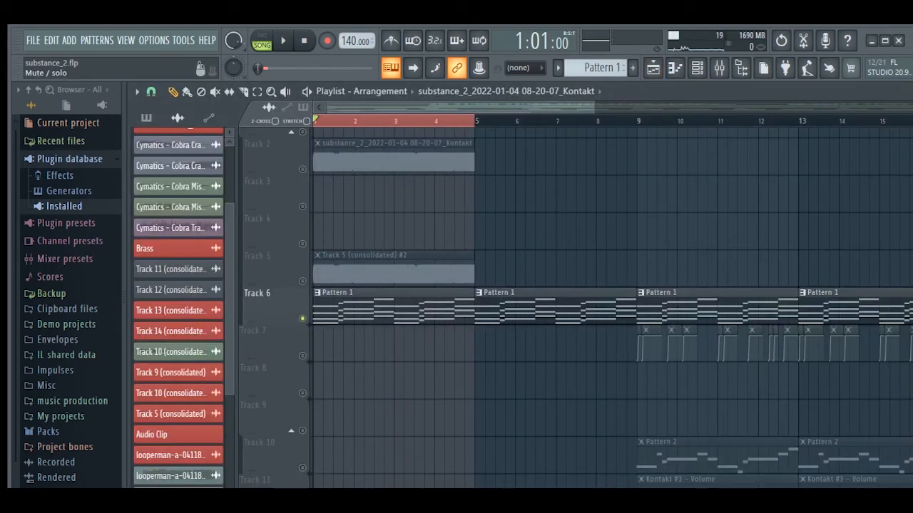
- Unmute Track 5 and delete the newly rendered Kontakt audio clip from Track 2
left_click(302, 281)
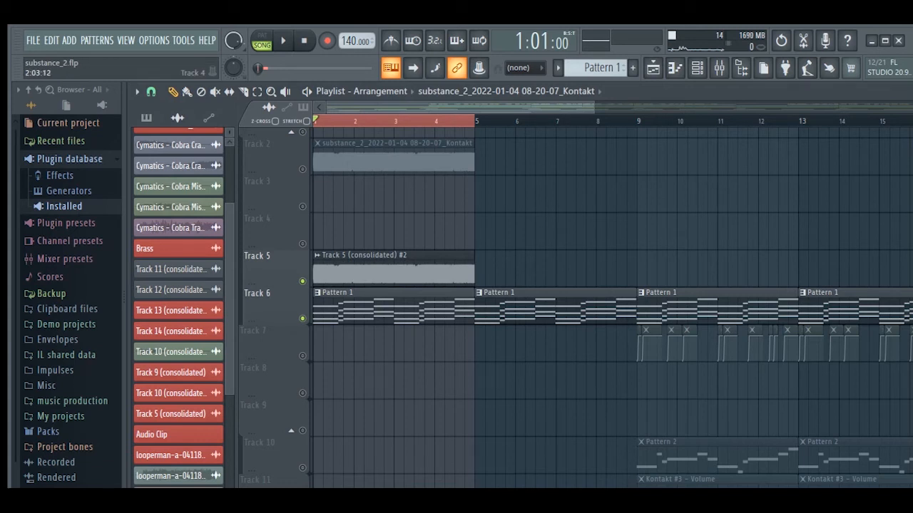
right_click(394, 158)
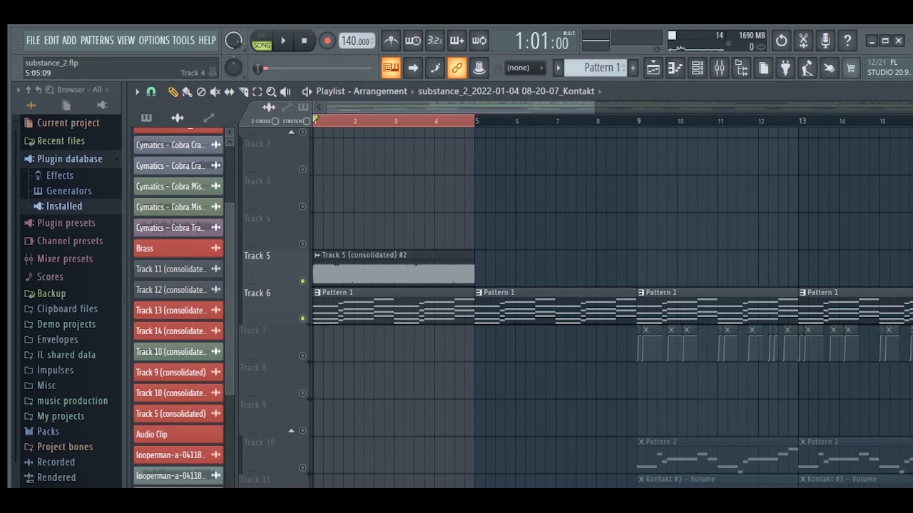
scroll(542, 307, "down", 6)
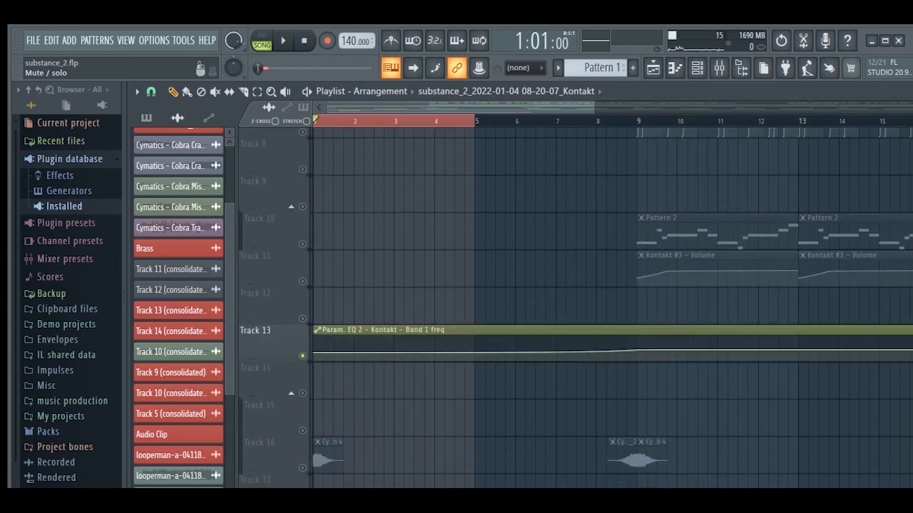
scroll(393, 275, "up", 6)
- Open the consolidated Track 5 clip's channel settings, and lower the Kontakt mixer track's volume fader
double_click(393, 271)
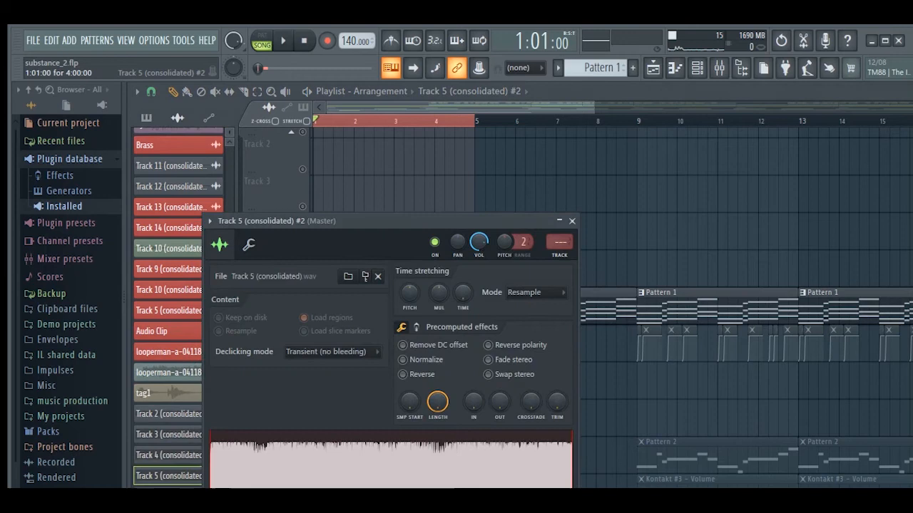
key("F9")
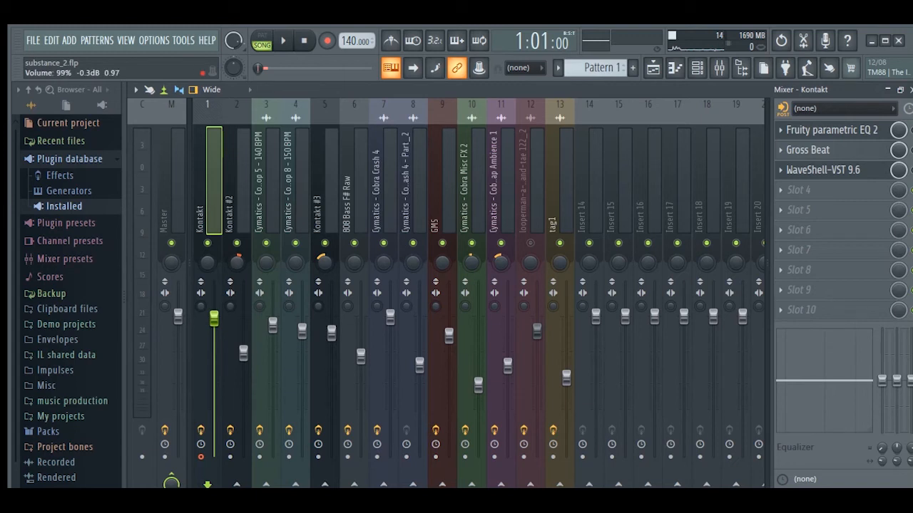
left_click_drag(214, 319, 214, 345)
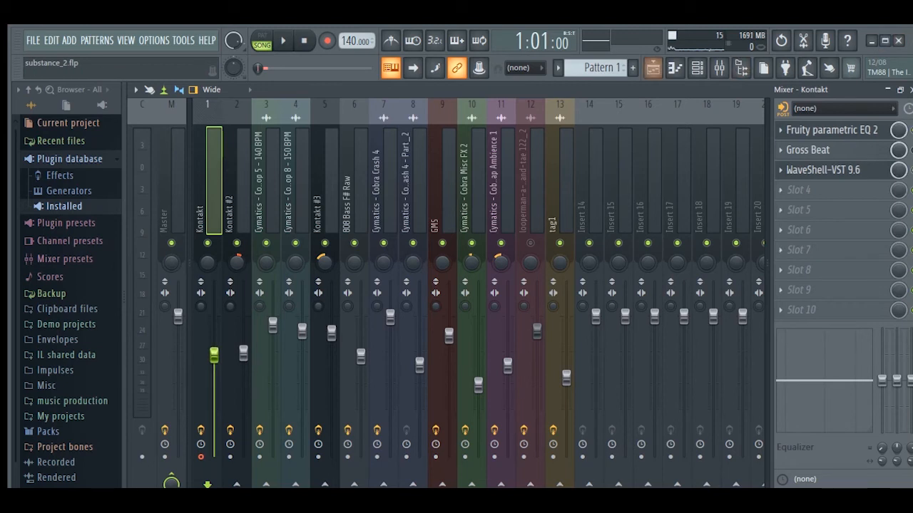
- Mute the first four Pattern 1 clips on Track 6 in the playlist and play the consolidated audio in their place
left_click(653, 68)
scroll(479, 239, "down", 5)
scroll(570, 307, "up", 2)
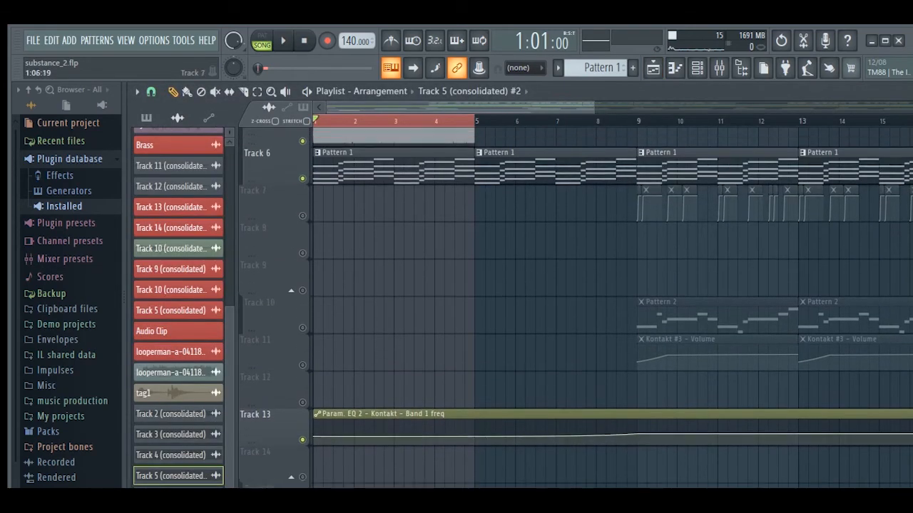
left_click(413, 195)
left_click(550, 195)
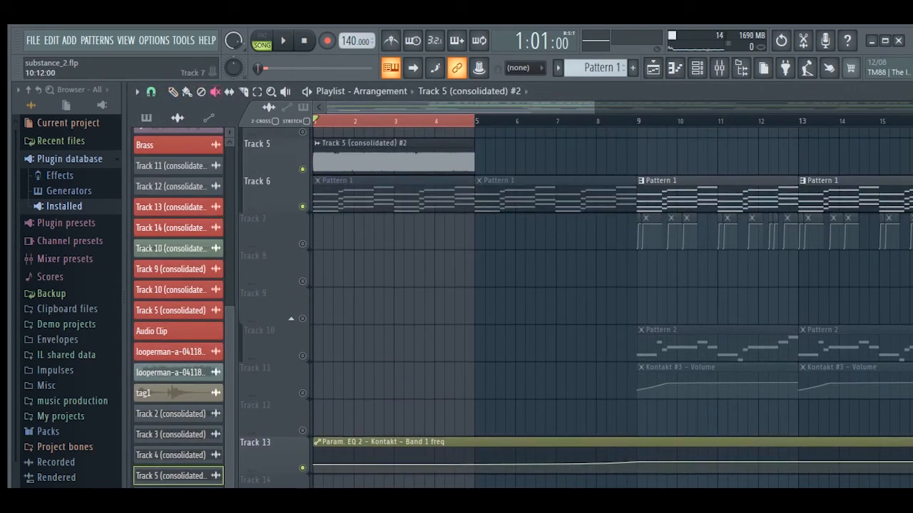
left_click(702, 195)
left_click(840, 196)
key("space")
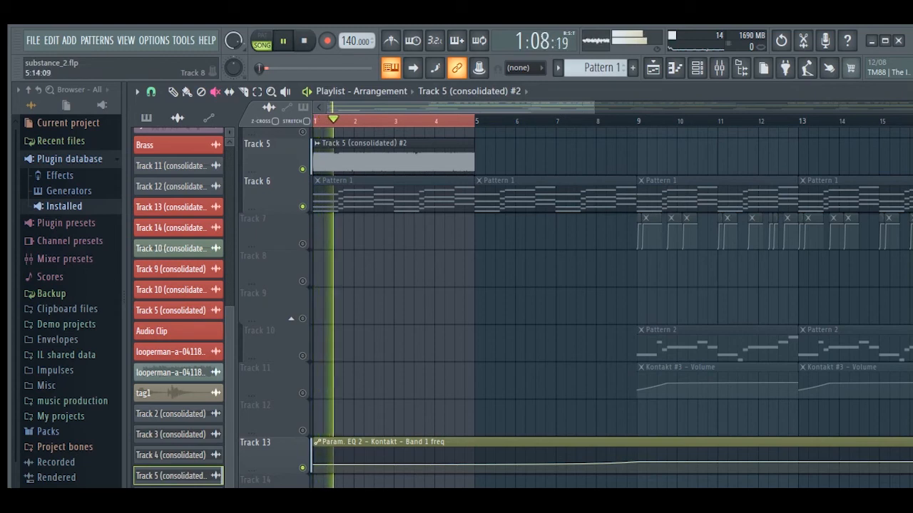
scroll(576, 308, "up", 2)
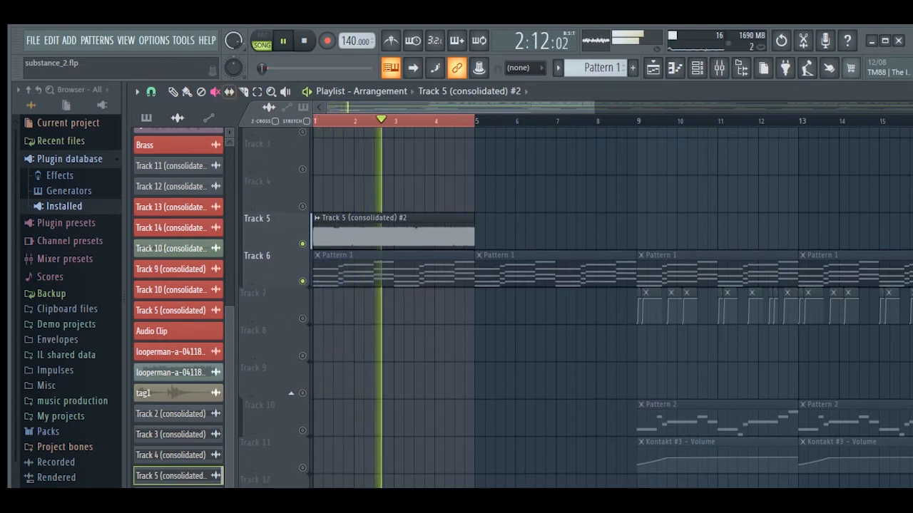
- Select the consolidated audio clip on Track 5 and duplicate it five times, filling the track up to bar 25
left_click_drag(594, 107, 723, 107)
scroll(509, 194, "down", 1)
left_click_drag(462, 196, 377, 195)
left_click(401, 120)
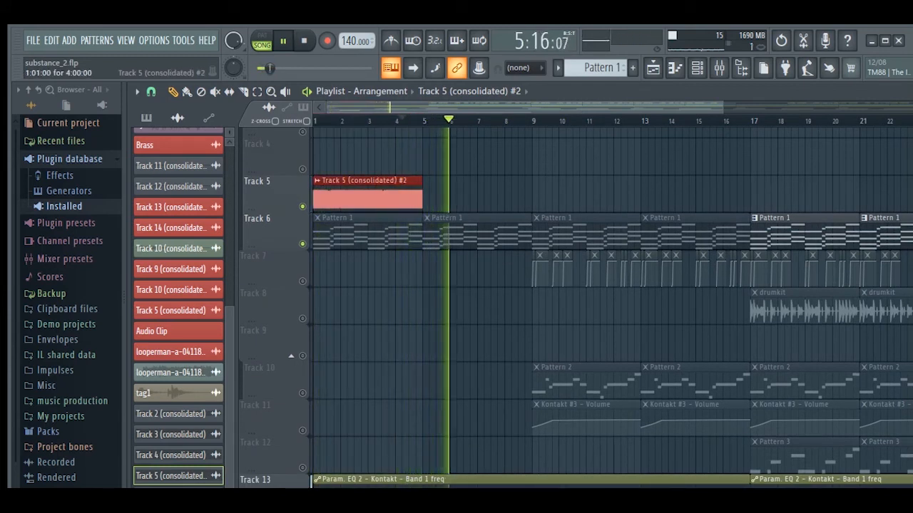
key("ctrl+b")
key("ctrl+b")
key("ctrl+b")
key("ctrl+b")
key("ctrl+b")
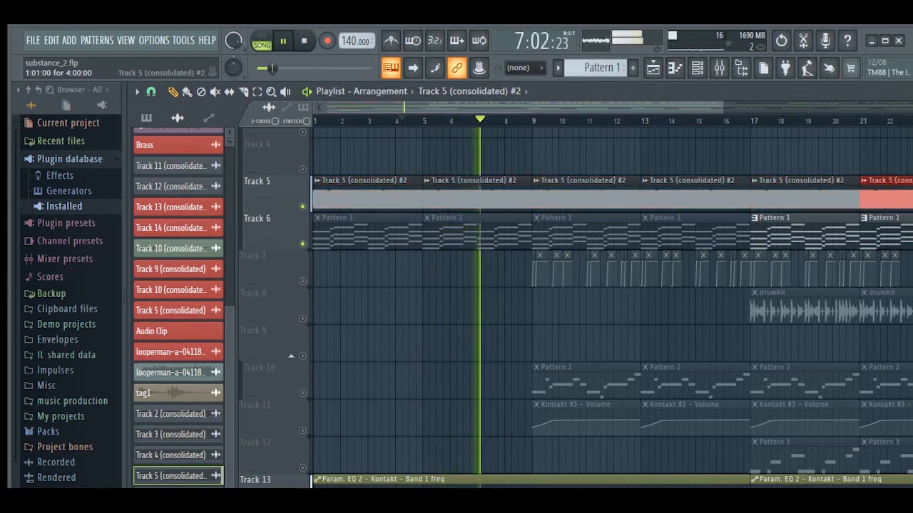
- Stop playback and mute the remaining Pattern 1 clips on Track 6, from bar 17 to the end of the song
left_click_drag(538, 107, 661, 107)
left_click_drag(845, 107, 912, 107)
left_click_drag(677, 107, 710, 107)
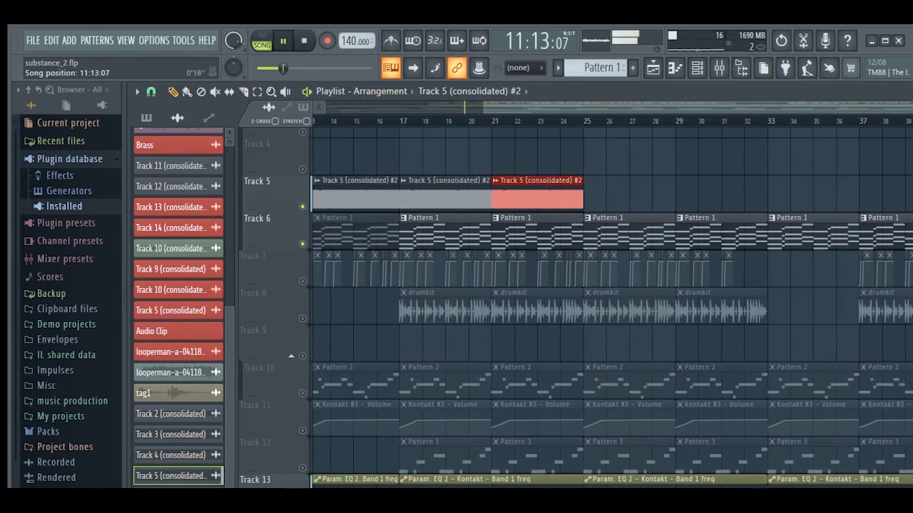
key("space")
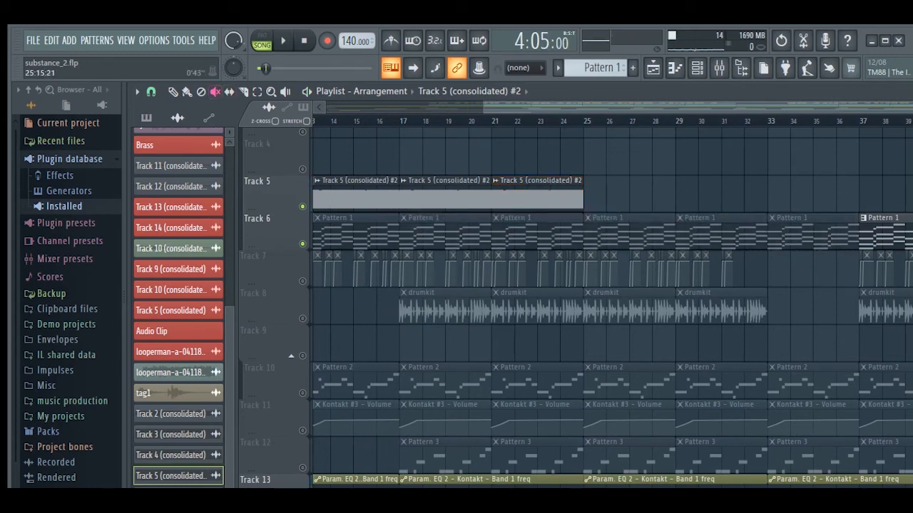
left_click_drag(555, 107, 880, 107)
left_click_drag(813, 107, 696, 107)
left_click(539, 234)
left_click(622, 233)
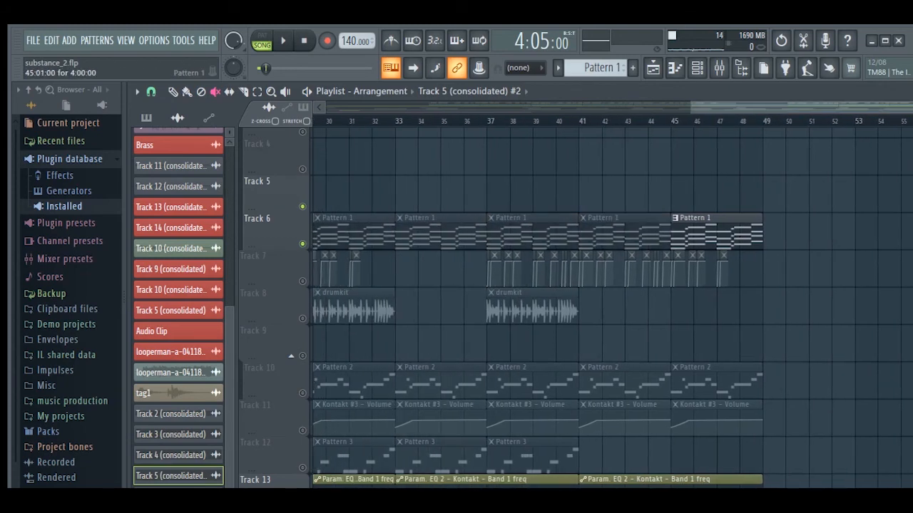
left_click(676, 233)
- Duplicate the last consolidated audio clip on Track 5 six times, extending the audio to bar 49
left_click_drag(801, 107, 576, 121)
scroll(713, 194, "right", 3)
left_click_drag(656, 194, 608, 194)
key("ctrl+b")
key("ctrl+b")
key("ctrl+b")
key("ctrl+b")
key("ctrl+b")
key("ctrl+b")
scroll(608, 194, "right", 4)
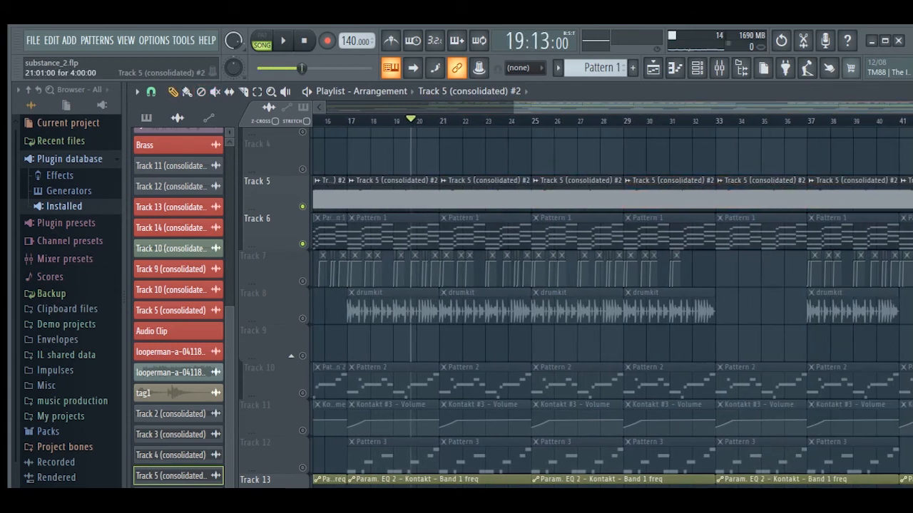
scroll(612, 194, "right", 6)
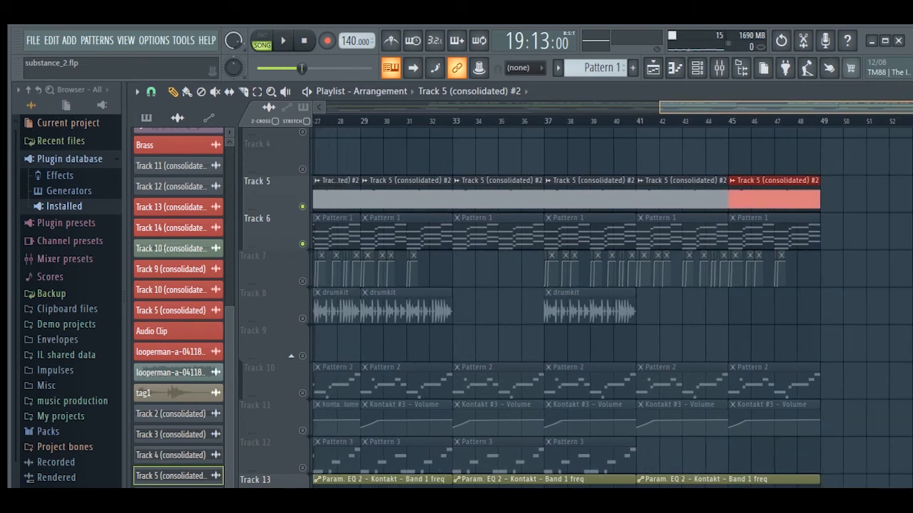
- Place the playhead at bar 6 and unmute all the other playlist tracks
scroll(612, 194, "left", 12)
left_click(434, 120)
scroll(443, 199, "down", 6)
scroll(432, 189, "down", 1)
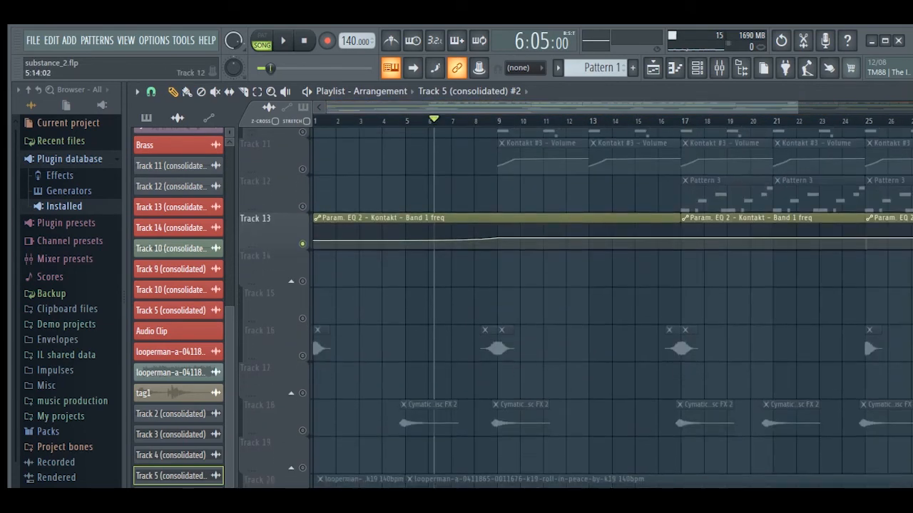
scroll(311, 335, "up", 8)
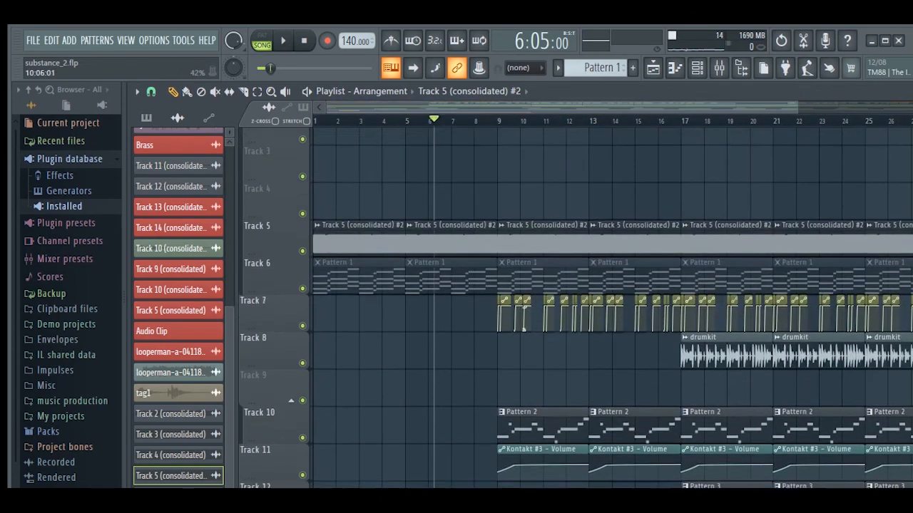
scroll(312, 335, "down", 1)
- Play the full arrangement from bar 6 into the drum section, watching the CPU load, and stop playback
key("space")
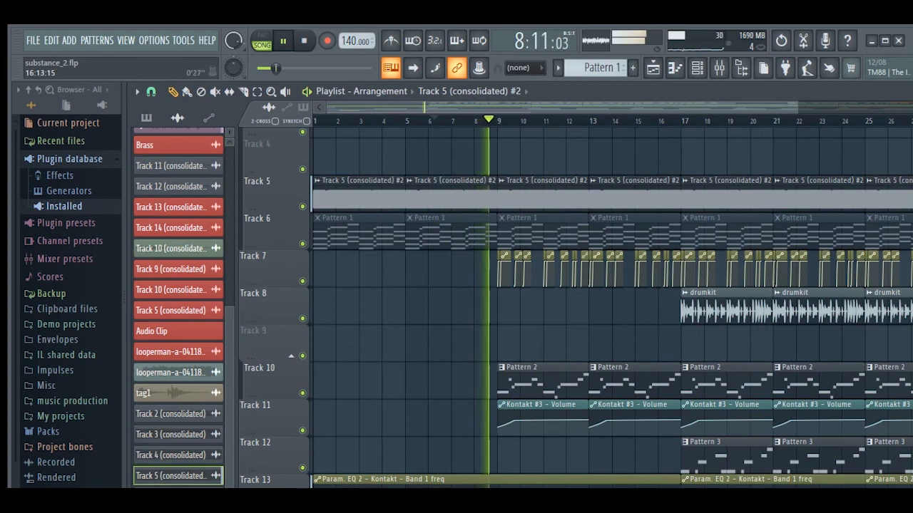
scroll(611, 306, "down", 4)
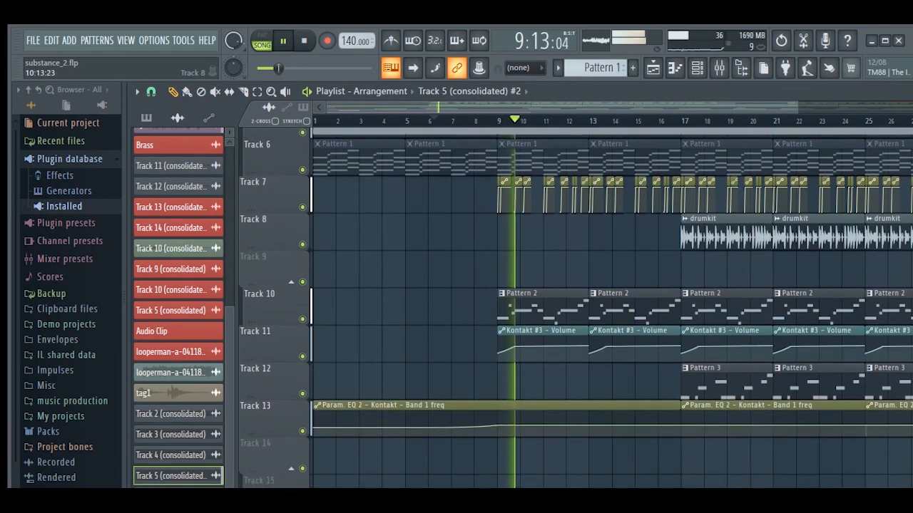
scroll(612, 307, "up", 4)
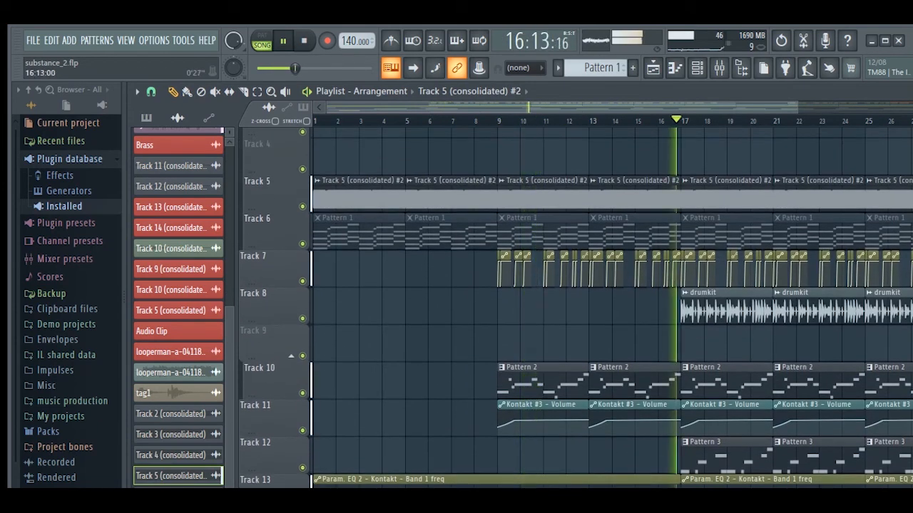
scroll(611, 306, "up", 3)
scroll(612, 307, "down", 5)
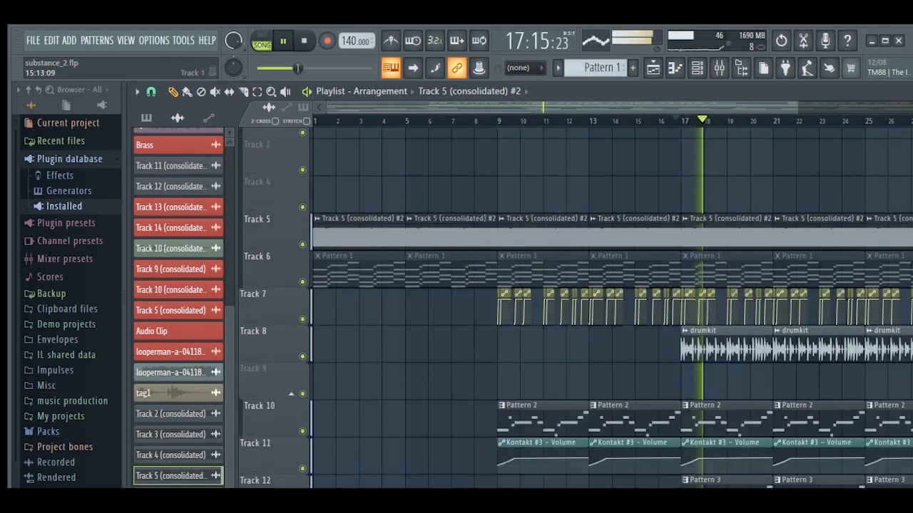
scroll(612, 307, "up", 4)
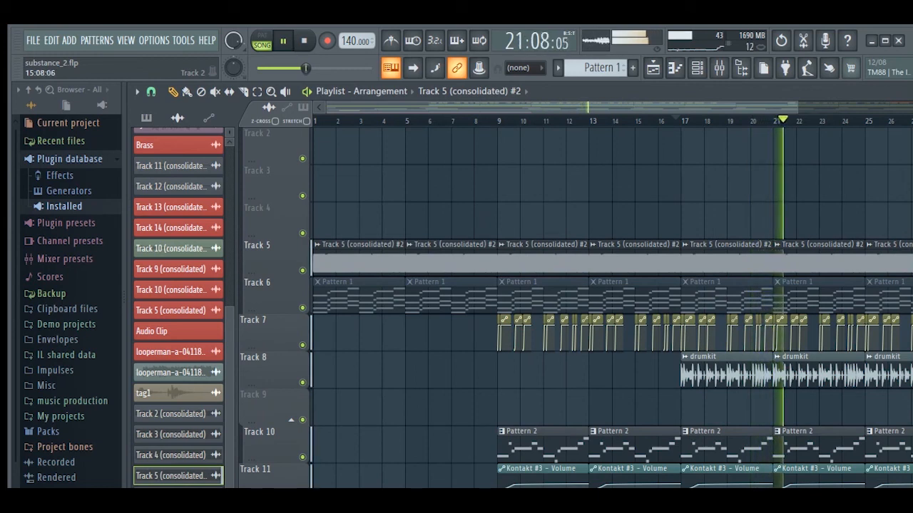
key("space")
- Look over the remaining pattern and automation tracks in the playlist, and open the channel rack
scroll(612, 307, "down", 4)
scroll(499, 300, "down", 4)
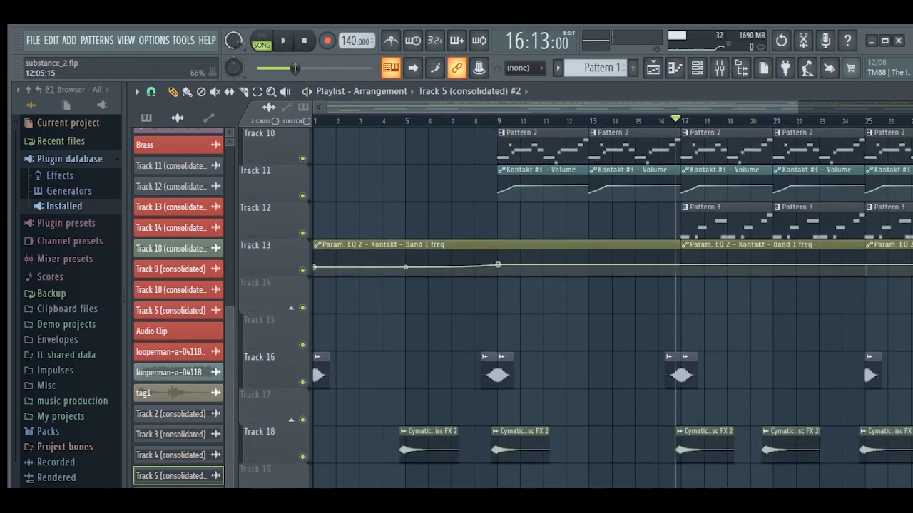
scroll(499, 242, "up", 1)
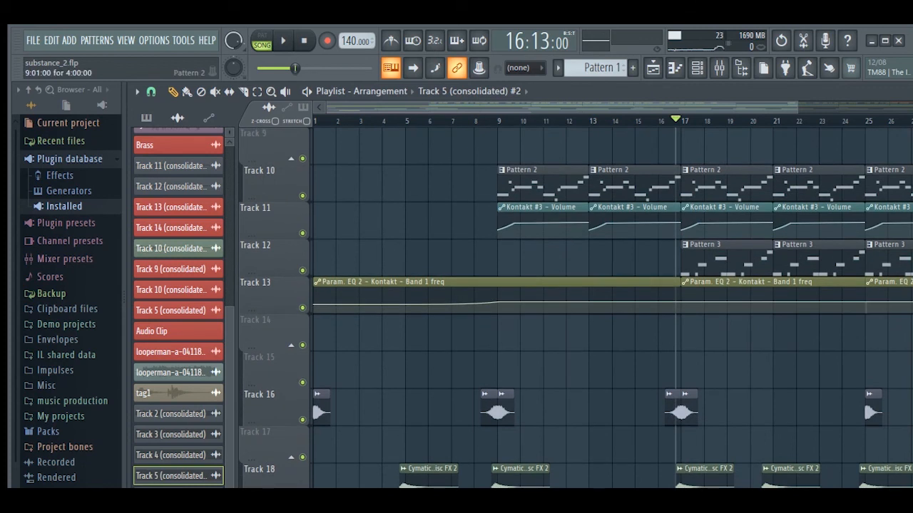
scroll(576, 308, "up", 1)
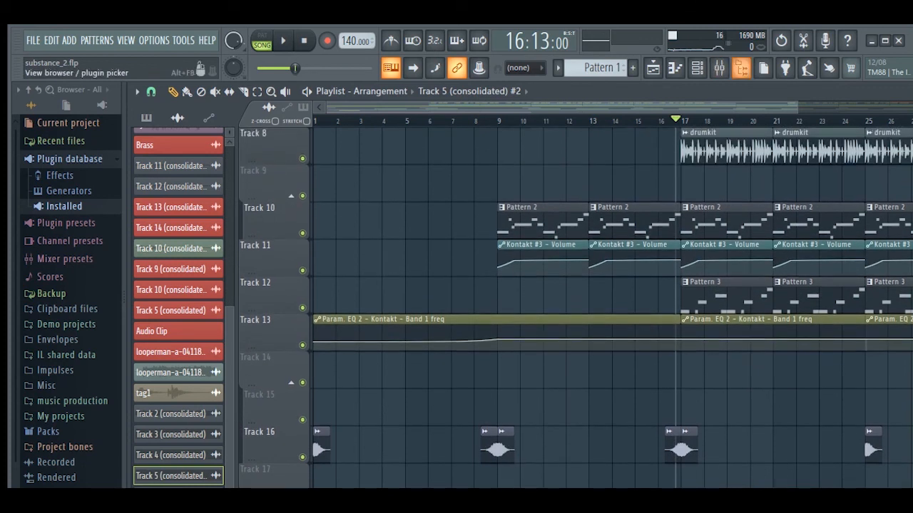
left_click(742, 68)
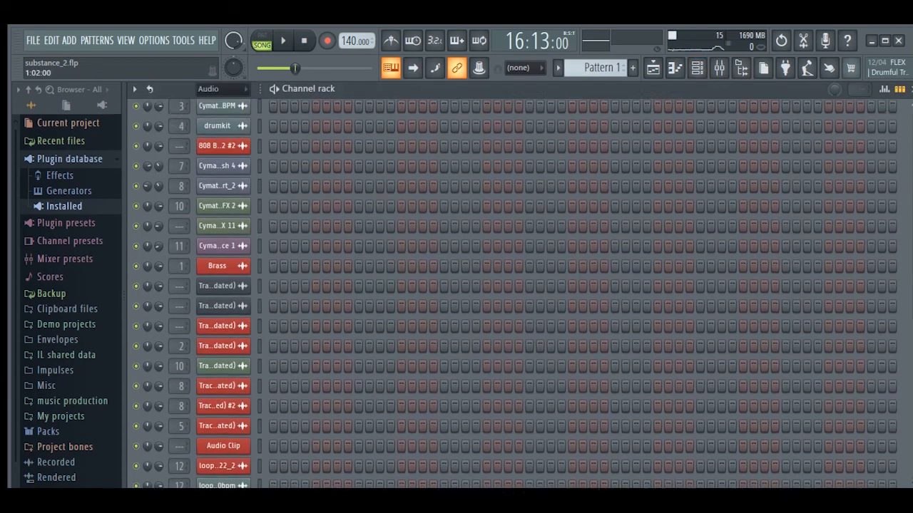
- Return to the playlist, play the full arrangement from bar 16 into bar 17 while checking the CPU load, and stop playback
left_click(652, 68)
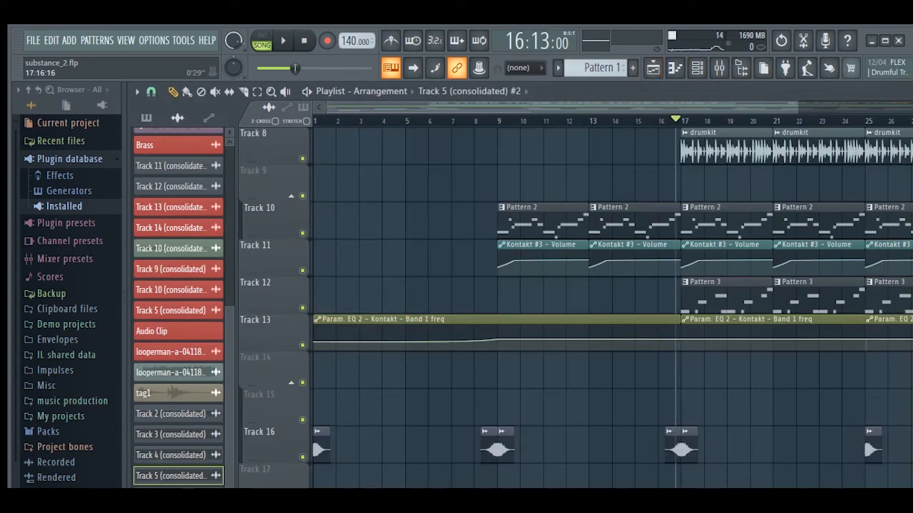
key("space")
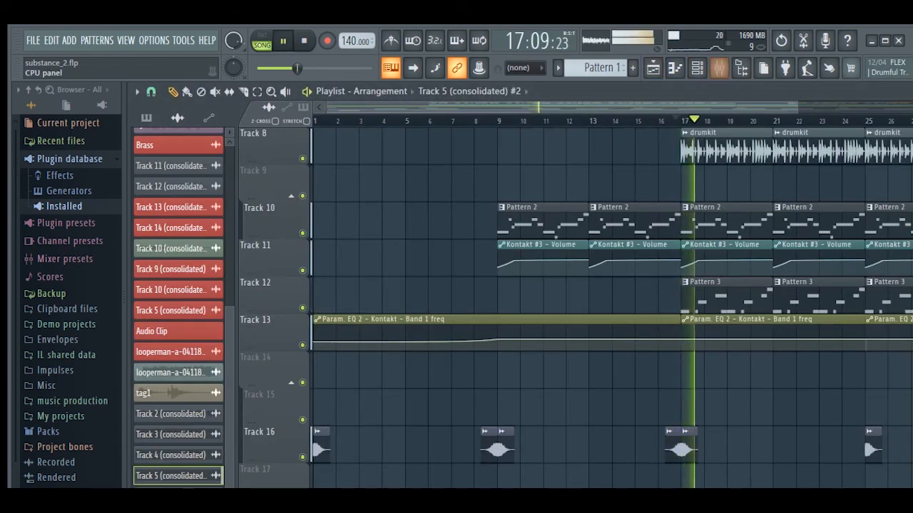
key("space")
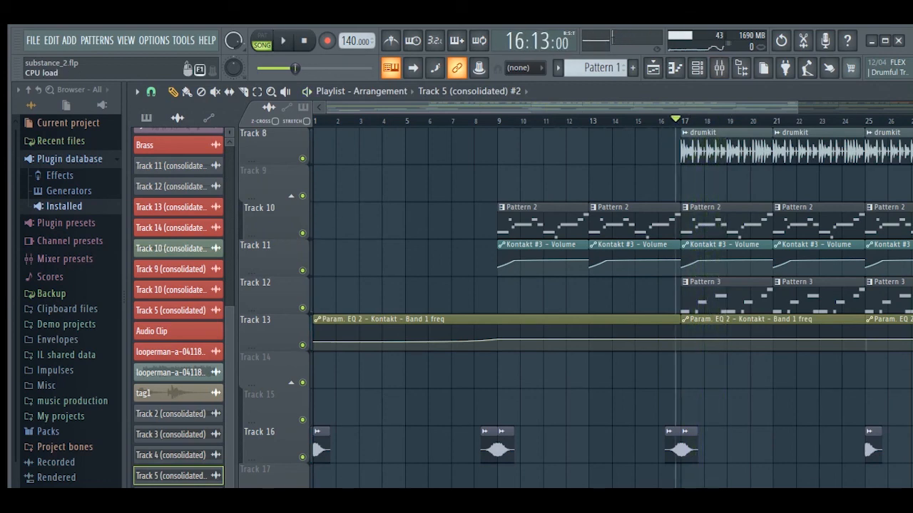
- Examine the playlist from Track 5 down to Track 24 for pattern clips not yet replaced with rendered audio
scroll(612, 300, "up", 3)
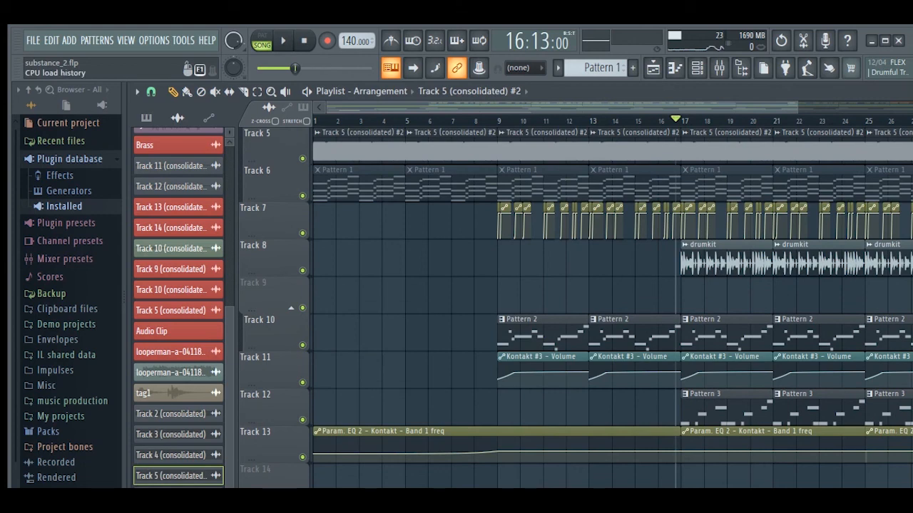
scroll(612, 300, "down", 7)
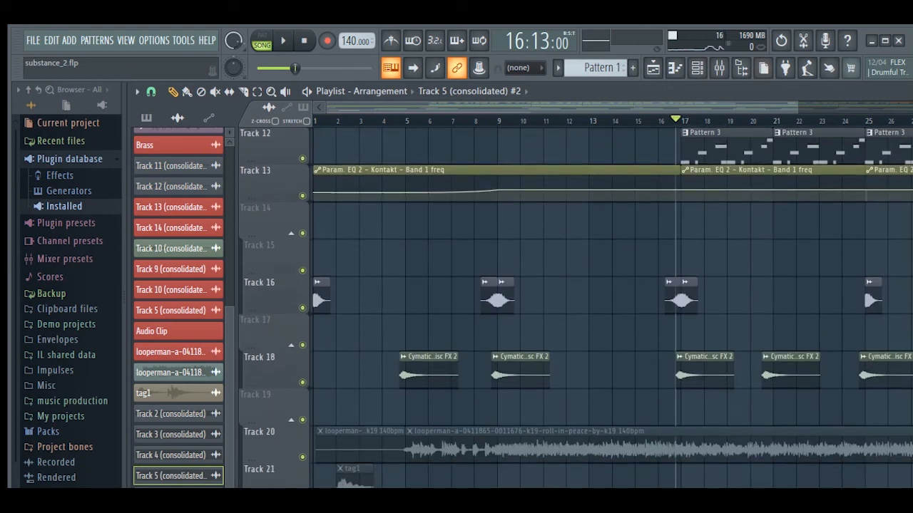
scroll(612, 300, "down", 3)
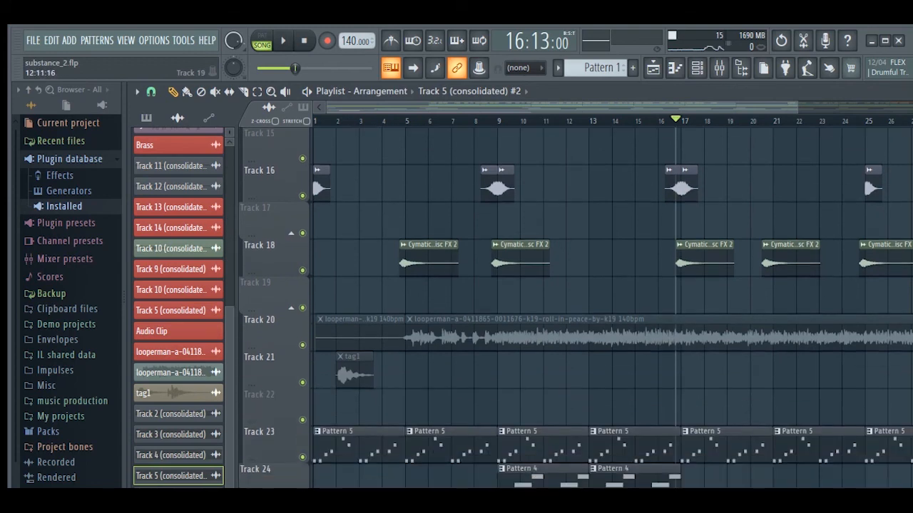
scroll(612, 299, "up", 6)
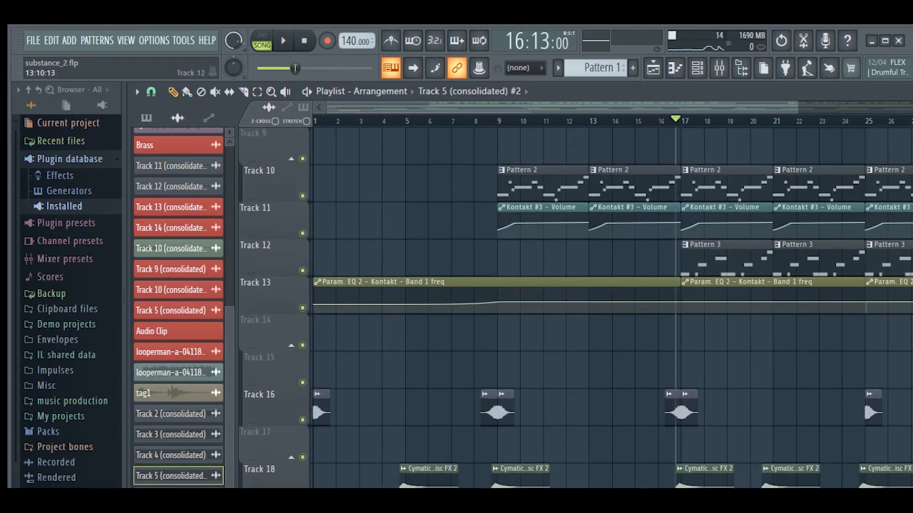